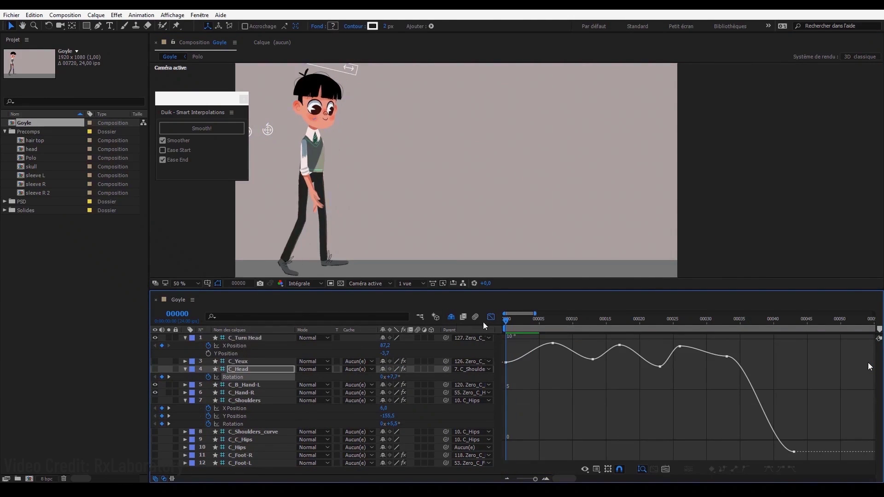
# Step: Select C_Turn Head's X Position and switch the timeline from the Graph Editor back to layer bars
pyautogui.click(356, 346)
pyautogui.hotkey('shift', 'F3')
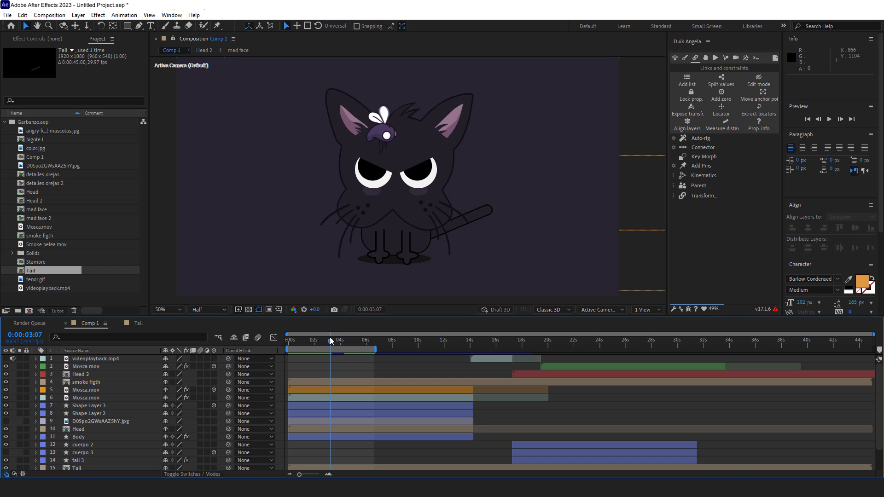
# Step: Rewind Comp 1 to its start, play the cat animation preview, then stop it
pyautogui.press('Home')
pyautogui.press('space')
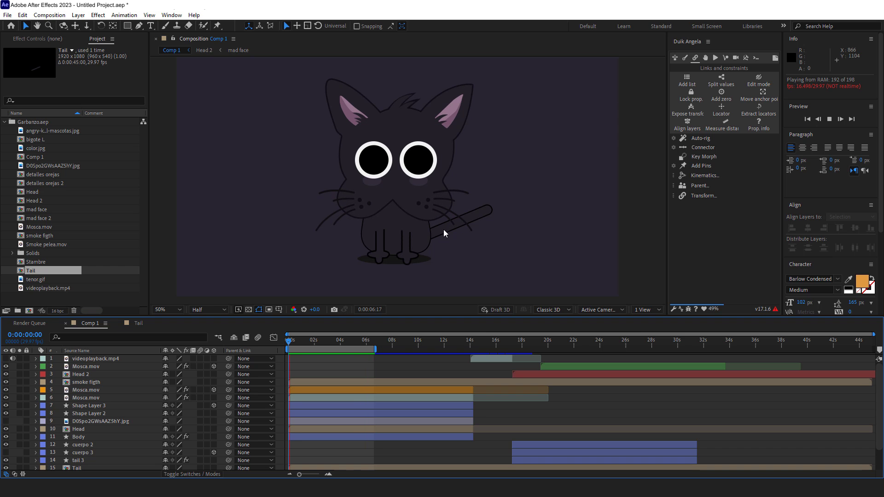
pyautogui.press('space')
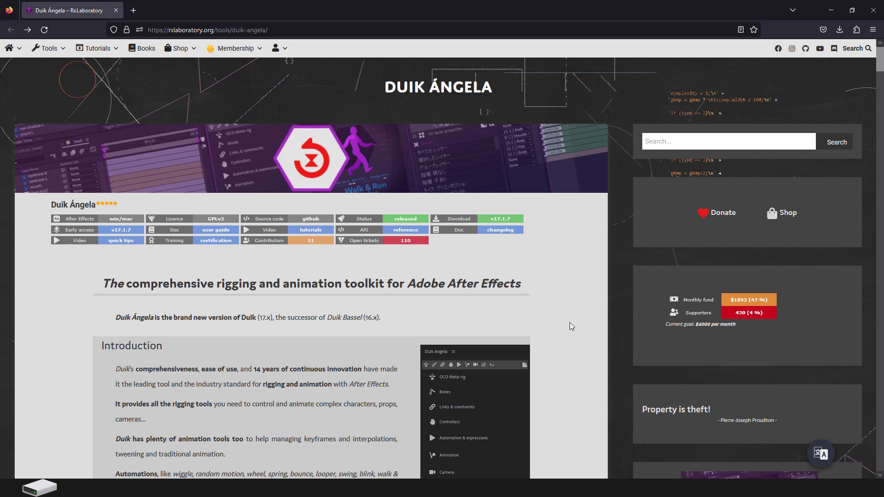
# Step: Scroll down the Duik Ángela page to the Download section listing version 17.1.7
pyautogui.scroll(-3, 564, 322)
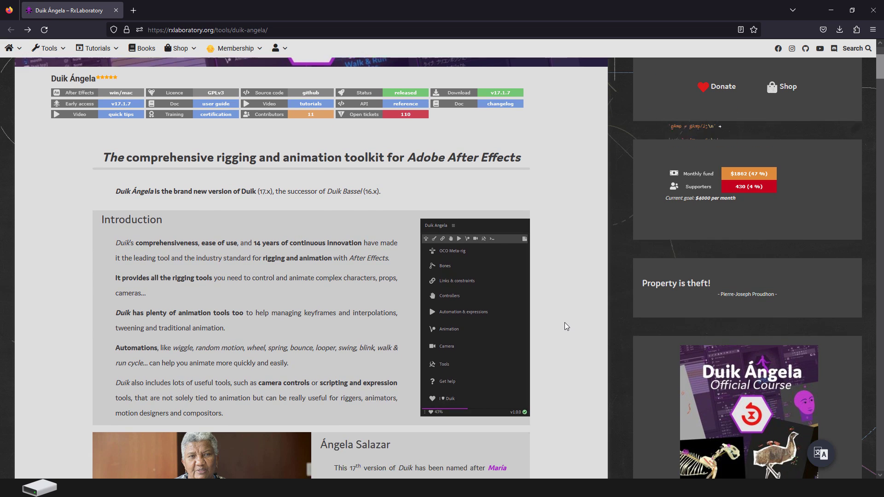
pyautogui.scroll(-5, 564, 322)
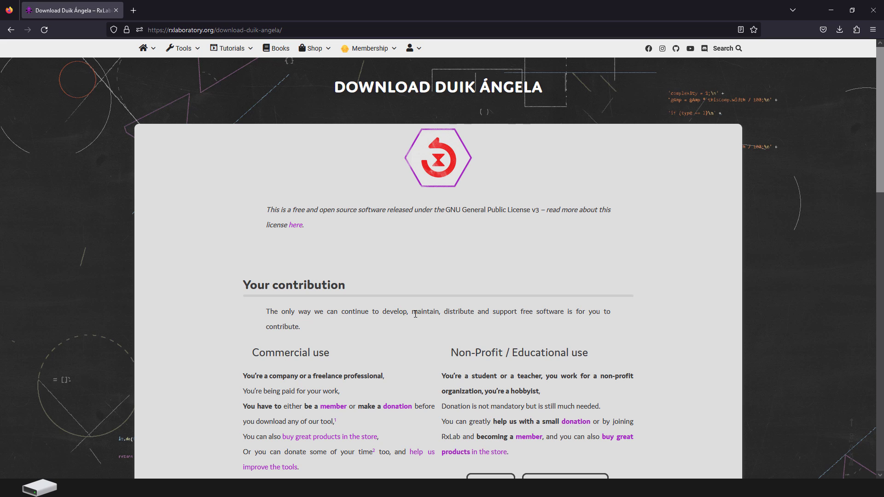
pyautogui.scroll(-4, 420, 309)
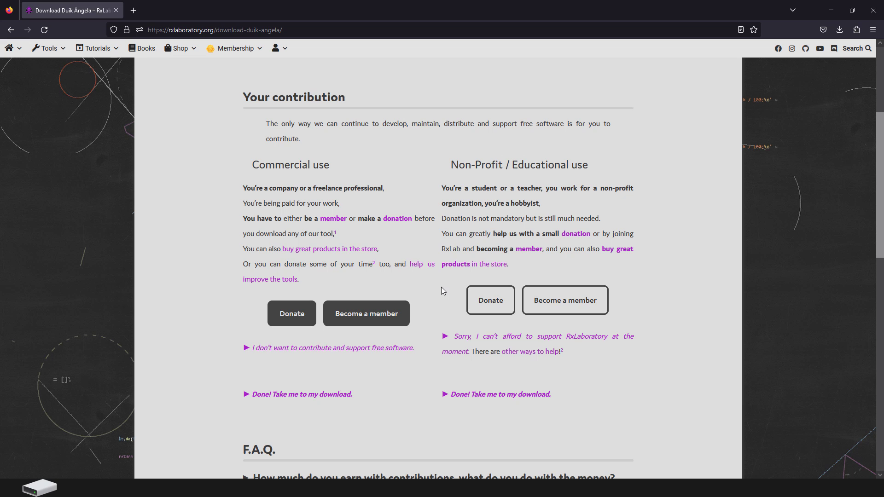
pyautogui.scroll(-2, 387, 366)
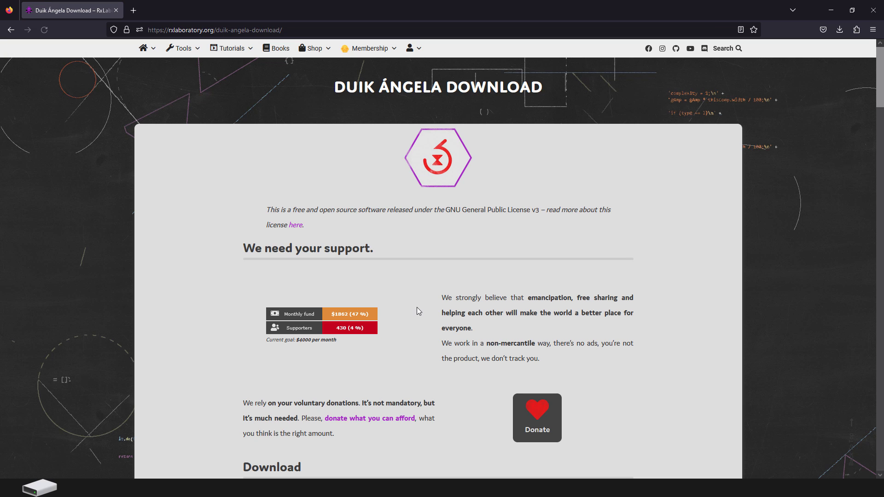
pyautogui.scroll(-5, 418, 311)
pyautogui.scroll(-1, 416, 304)
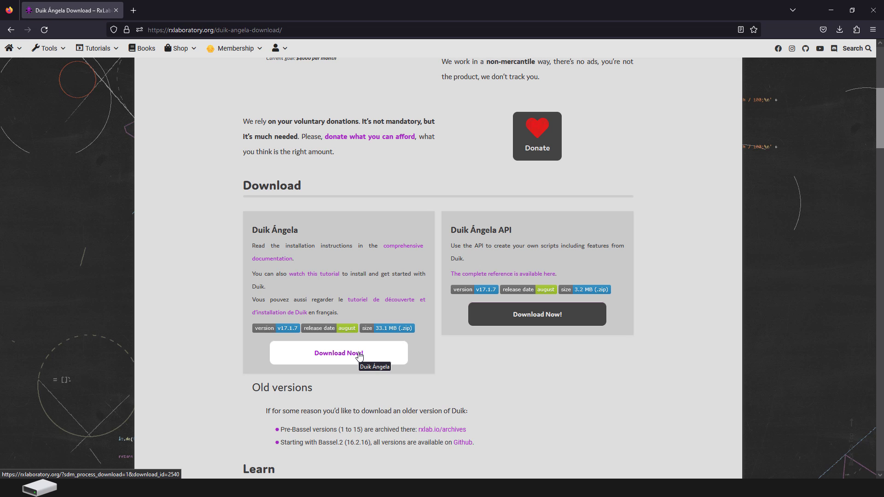
# Step: Download the Duik_Angela_17.1.7.zip package and open its extracted Angela folder
pyautogui.click(360, 356)
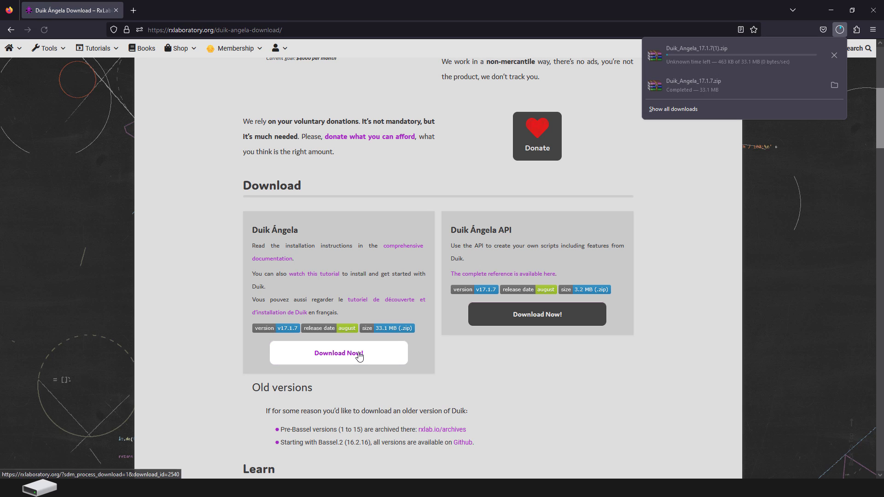
pyautogui.click(706, 86)
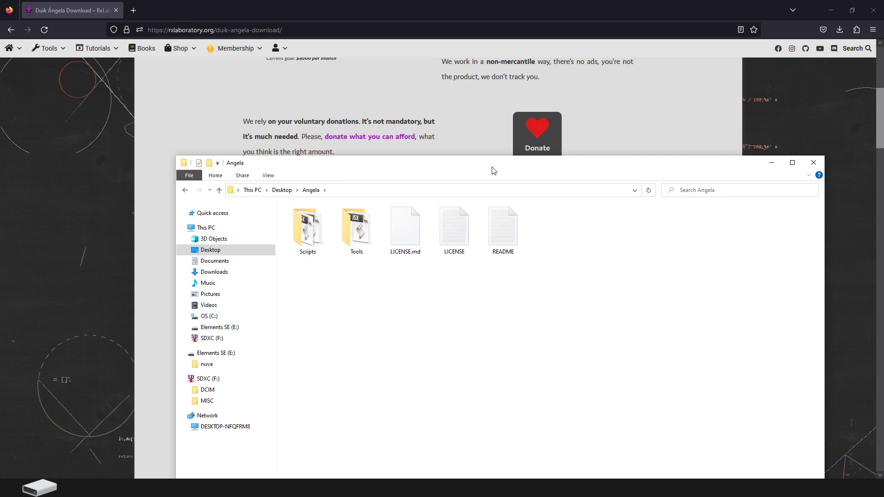
pyautogui.moveTo(492, 168); pyautogui.dragTo(484, 145)
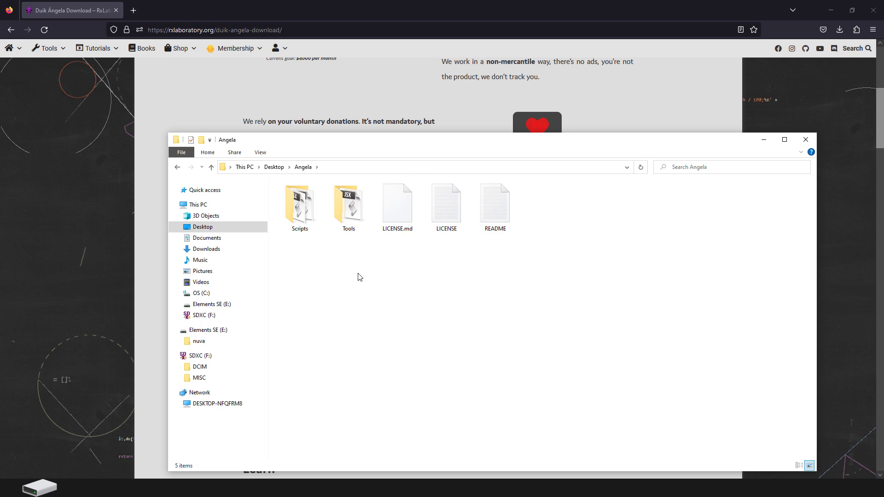
# Step: Open Scripts > ScriptUI Panels in the Angela folder and copy the Duik Angela script
pyautogui.doubleClick(302, 212)
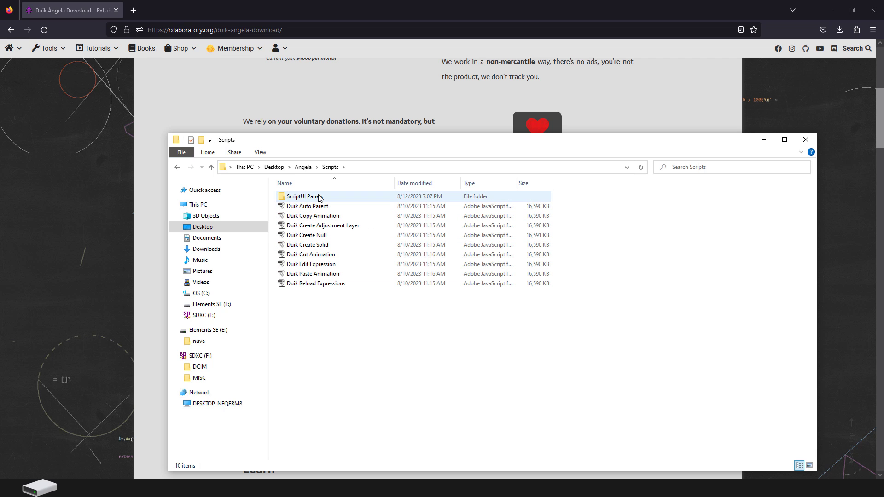
pyautogui.doubleClick(317, 199)
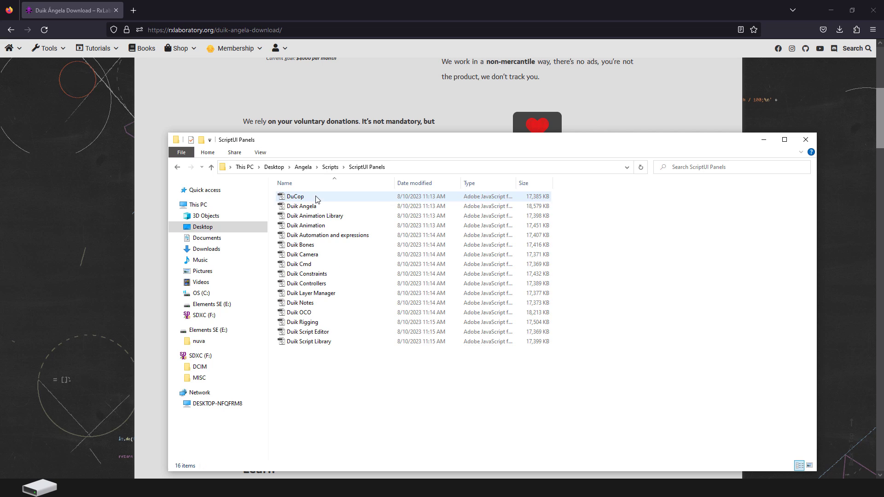
pyautogui.click(325, 208)
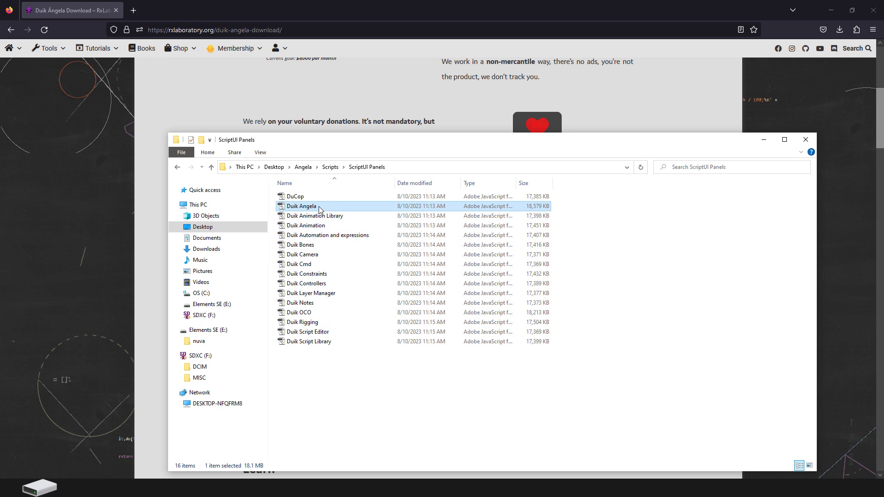
pyautogui.rightClick(321, 210)
pyautogui.click(357, 352)
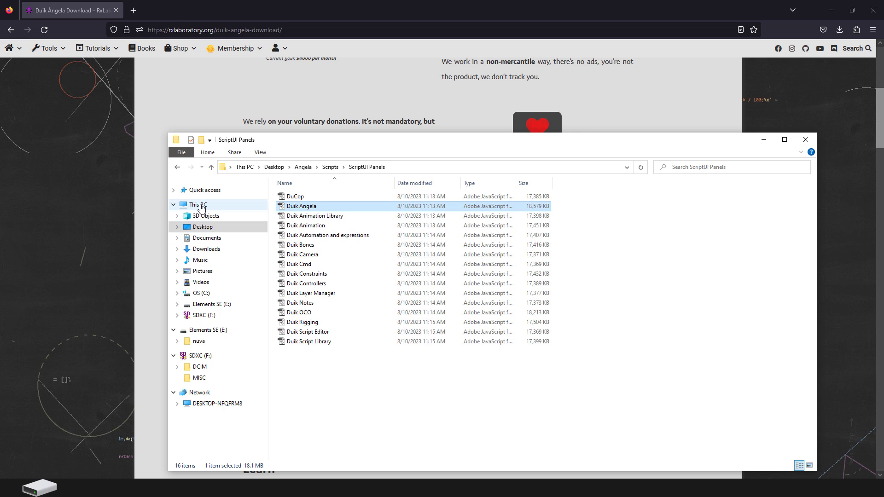
# Step: Check that Duik Angela is in After Effects 2023's Support Files\Scripts\ScriptUI Panels folder, then close Explorer
pyautogui.click(198, 205)
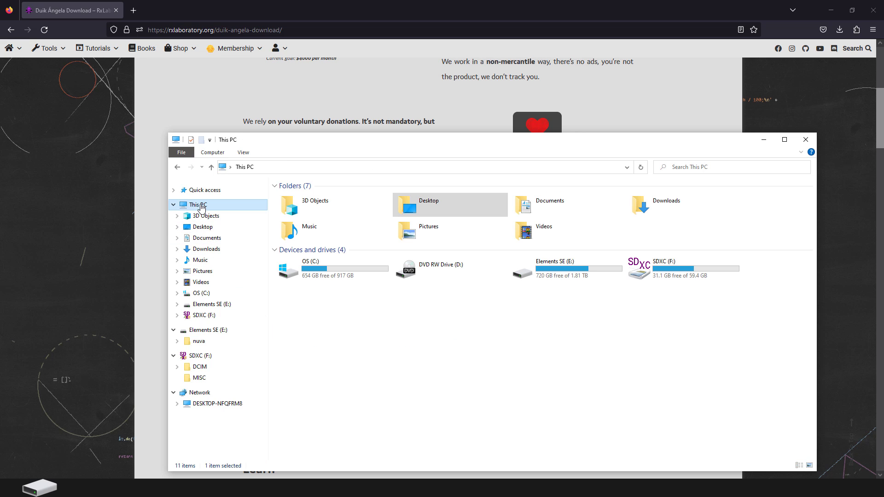
pyautogui.doubleClick(299, 275)
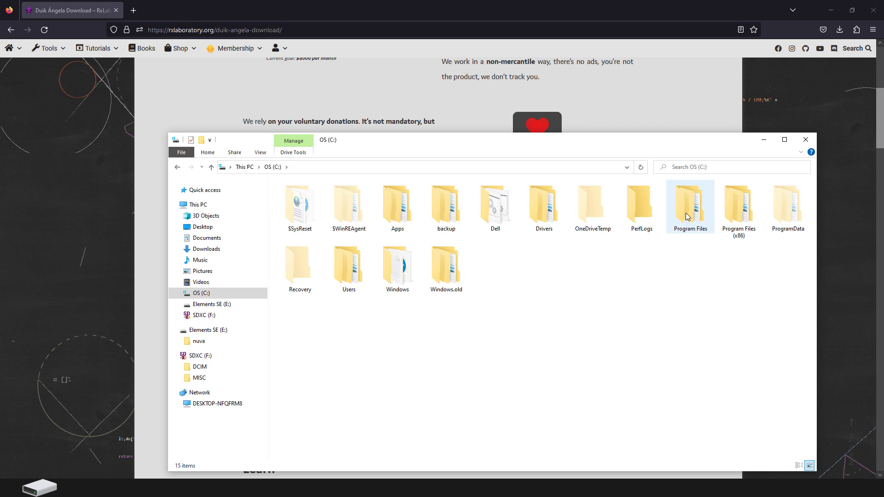
pyautogui.doubleClick(691, 209)
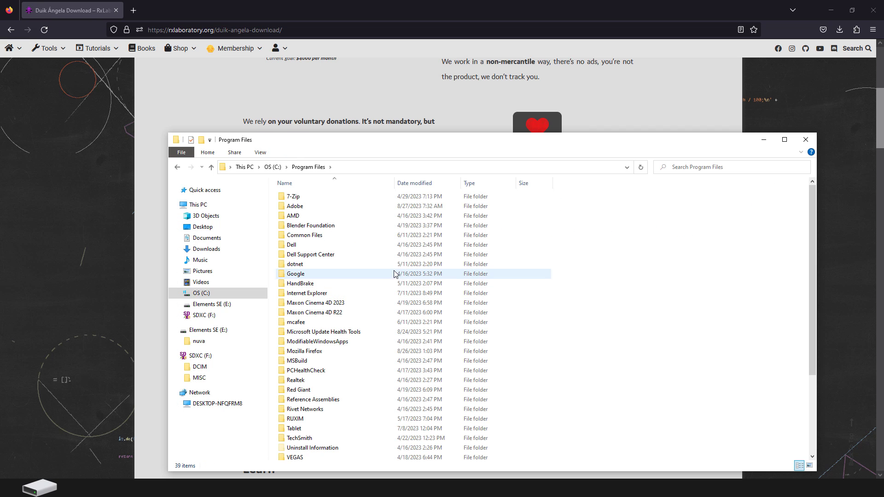
pyautogui.doubleClick(304, 207)
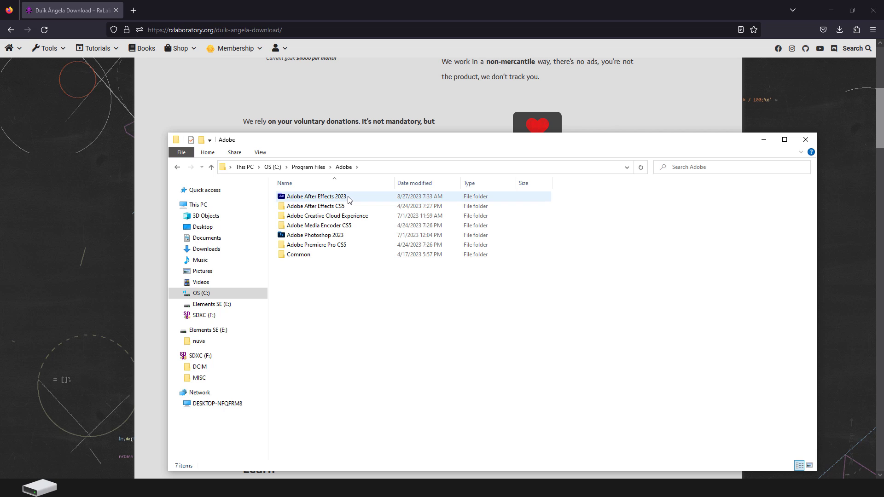
pyautogui.doubleClick(317, 196)
pyautogui.doubleClick(330, 198)
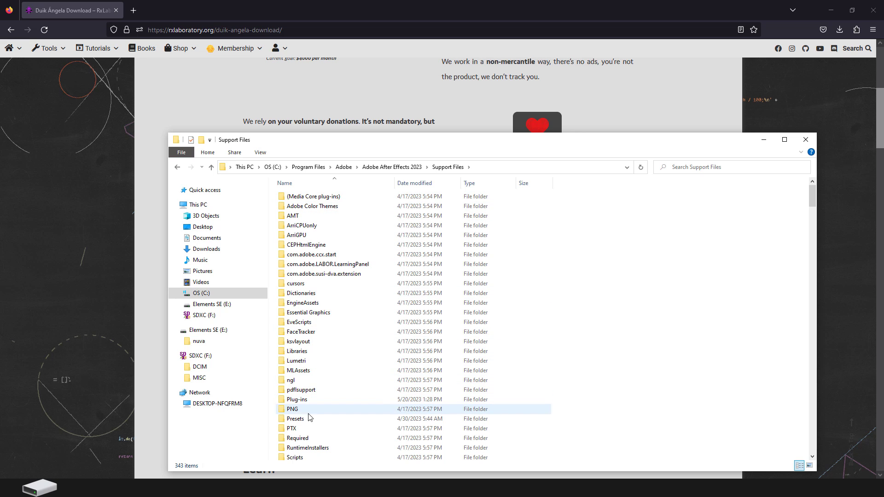
pyautogui.scroll(-2, 302, 461)
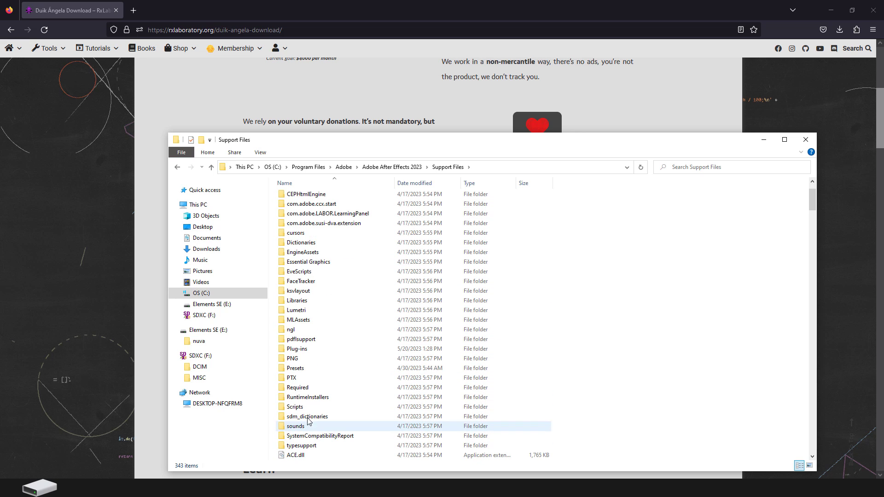
pyautogui.doubleClick(304, 408)
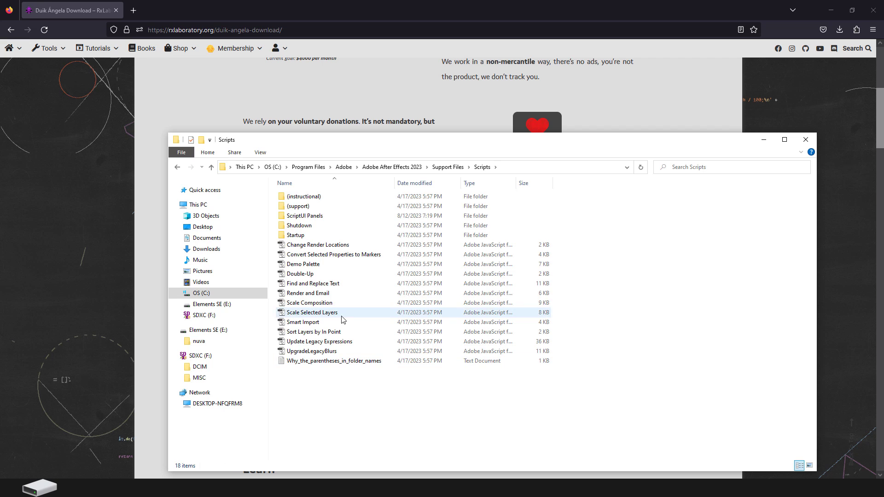
pyautogui.doubleClick(307, 216)
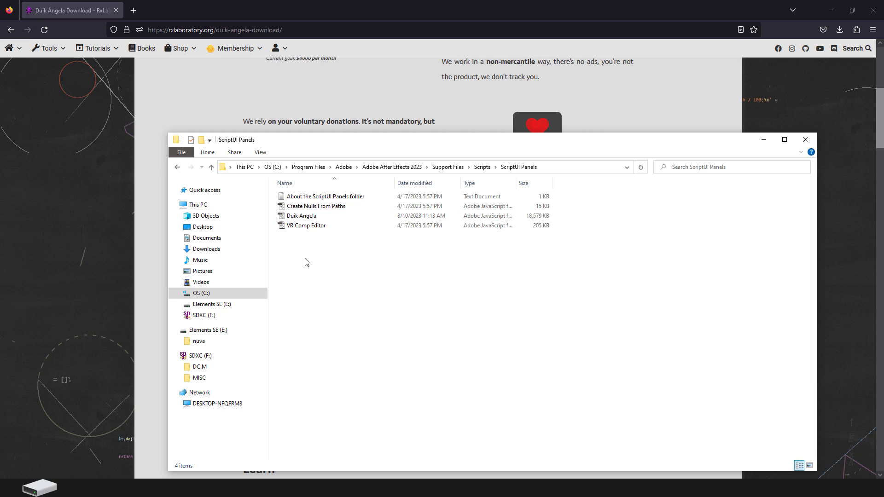
pyautogui.click(805, 139)
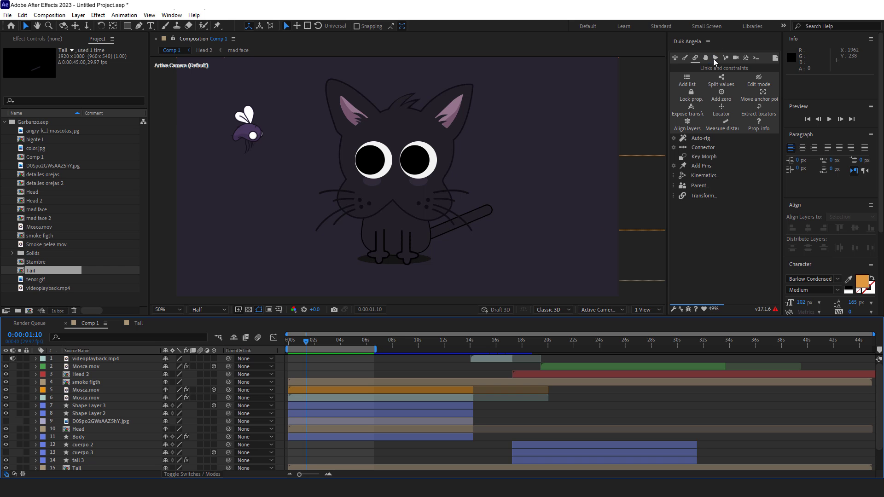
# Step: Open the Duik Angela panel from the Window menu
pyautogui.click(730, 44)
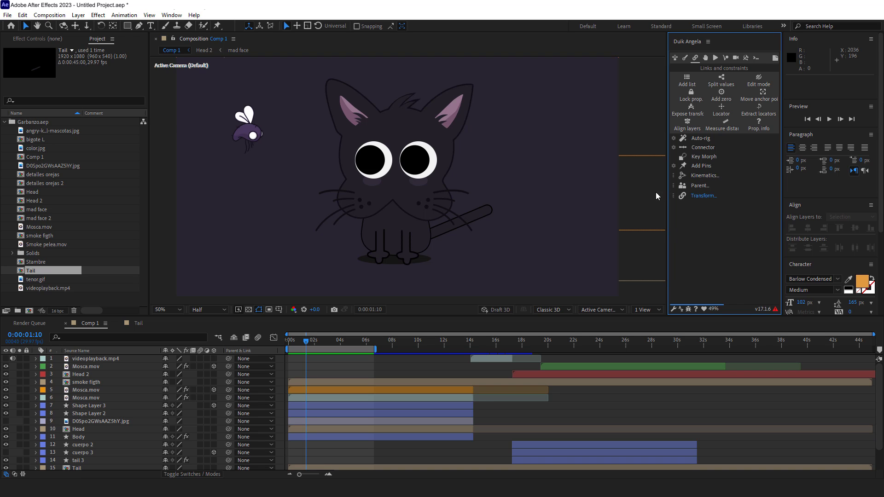
pyautogui.click(167, 17)
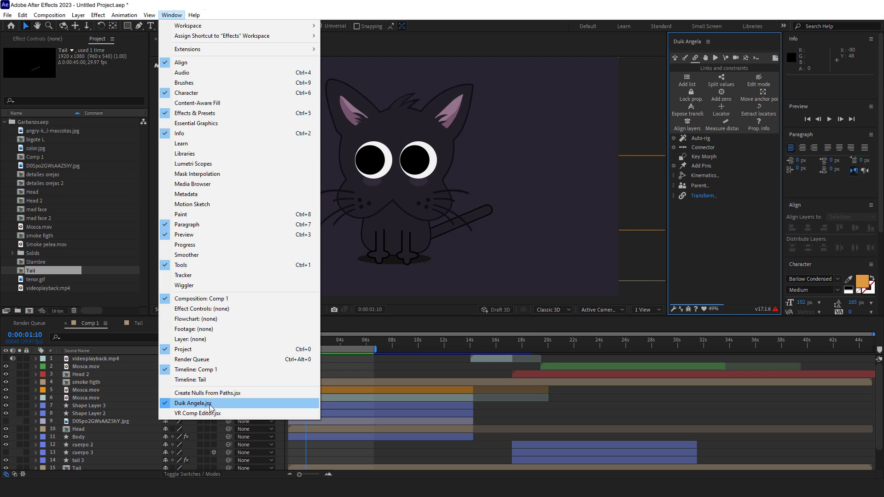
pyautogui.click(139, 55)
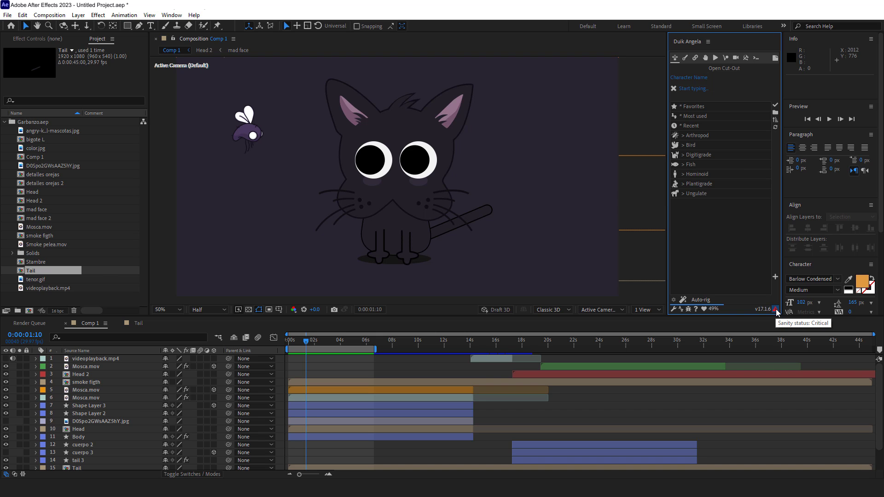
# Step: Open Duik's sanity report, fix the duplicate Layer Names warning, and close the report
pyautogui.click(776, 310)
pyautogui.moveTo(670, 240)
pyautogui.mouseDown()
pyautogui.moveTo(488, 140)
pyautogui.moveTo(443, 128)
pyautogui.mouseUp()
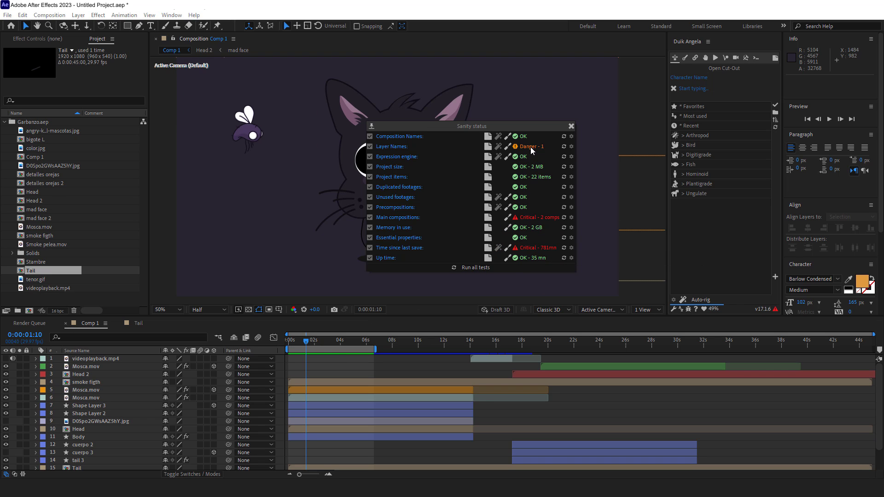
pyautogui.moveTo(532, 150)
pyautogui.click(509, 148)
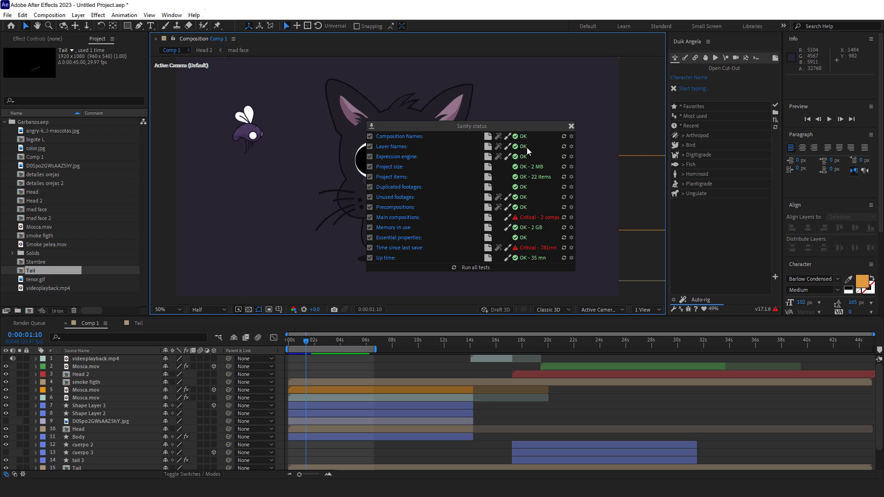
pyautogui.click(571, 126)
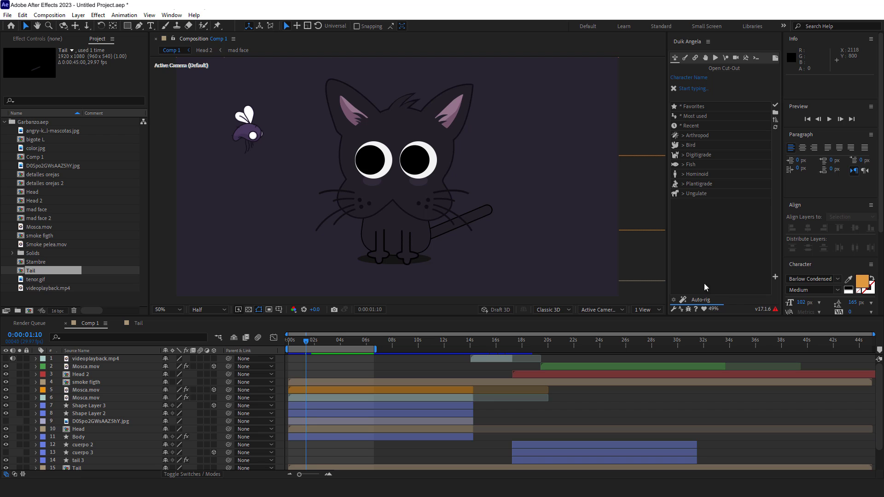
# Step: Play Comp 1's RAM preview through all 198 frames and stop at 0:00:05:00
pyautogui.click(267, 344)
pyautogui.press('space')
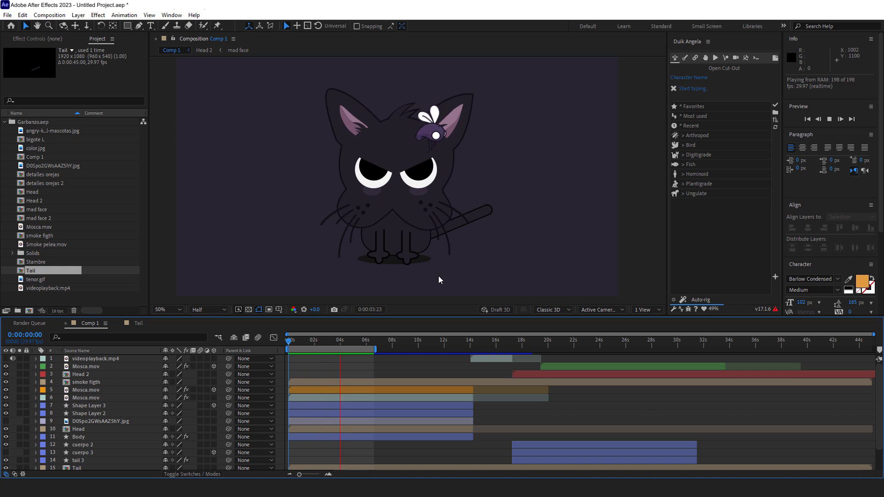
pyautogui.press('space')
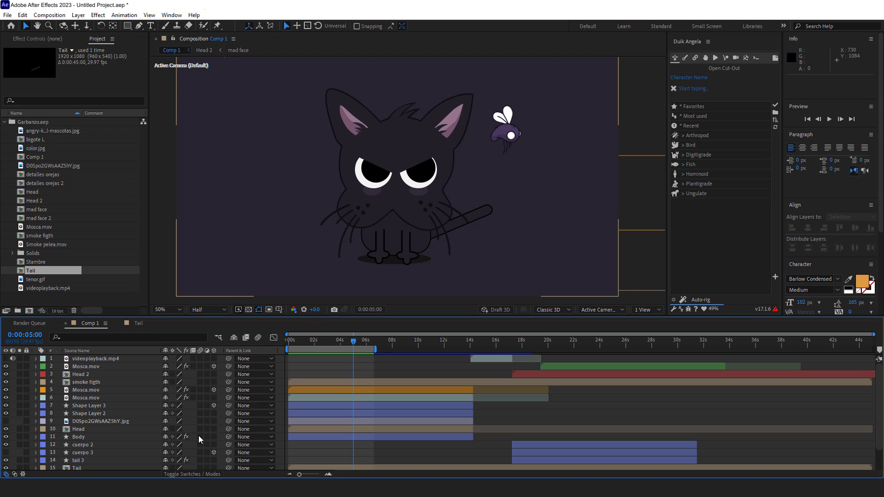
pyautogui.scroll(-3, 97, 431)
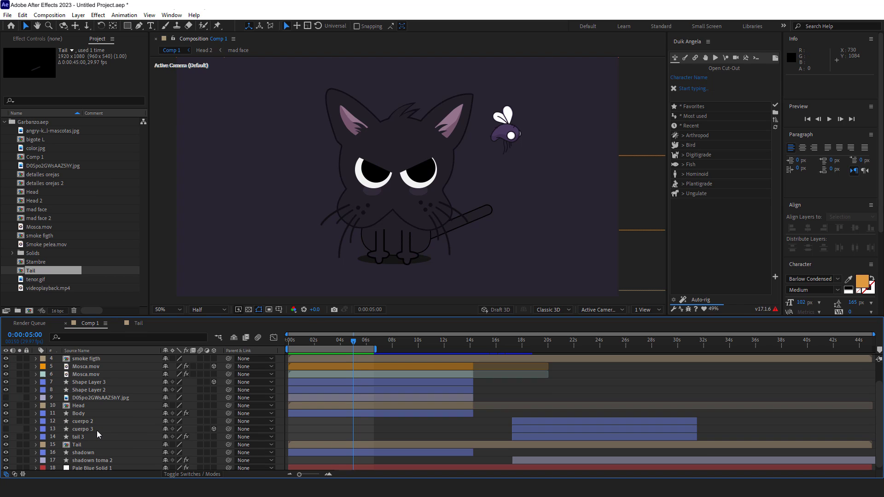
pyautogui.click(79, 445)
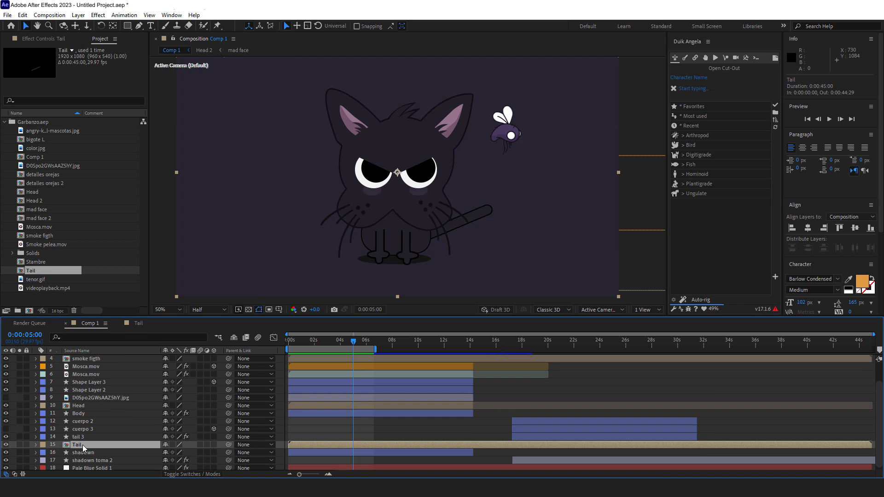
pyautogui.doubleClick(82, 444)
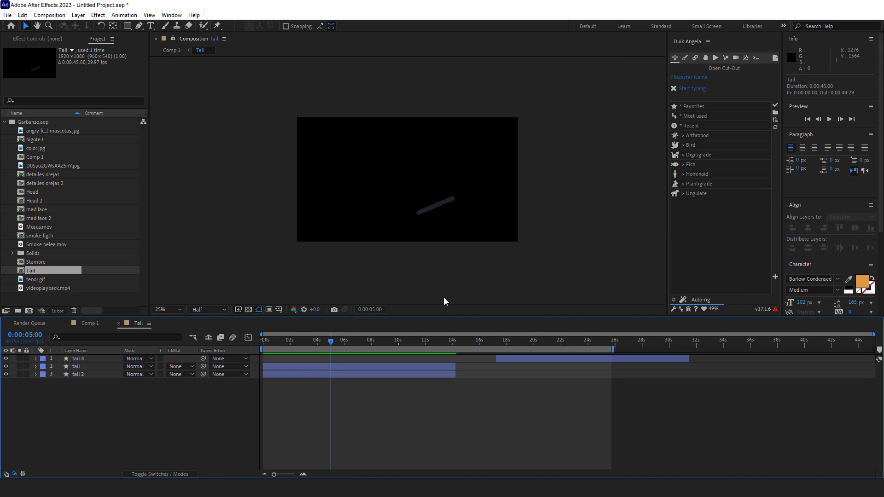
pyautogui.press('.')
pyautogui.press('.')
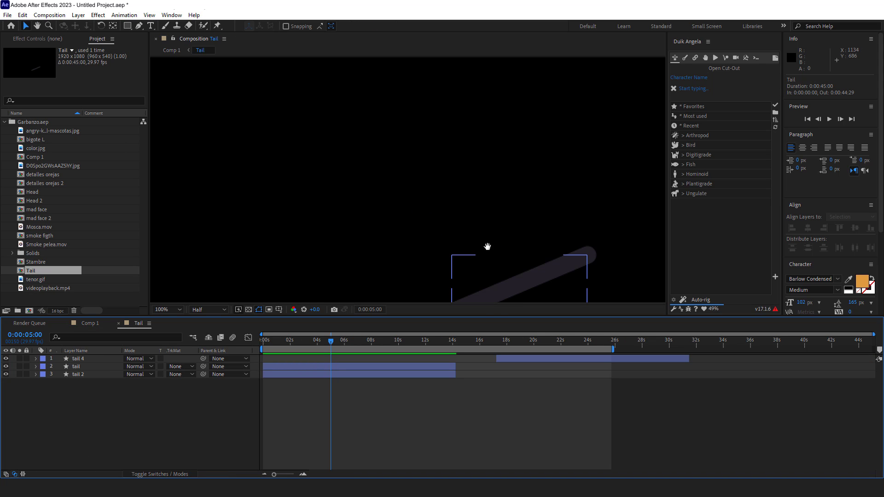
pyautogui.moveTo(485, 247); pyautogui.dragTo(387, 139)
pyautogui.click(225, 308)
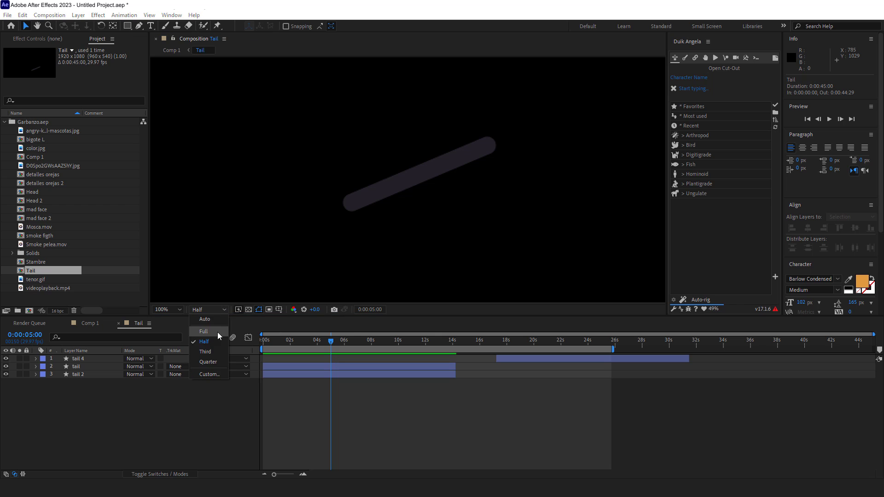
pyautogui.click(218, 332)
pyautogui.click(416, 177)
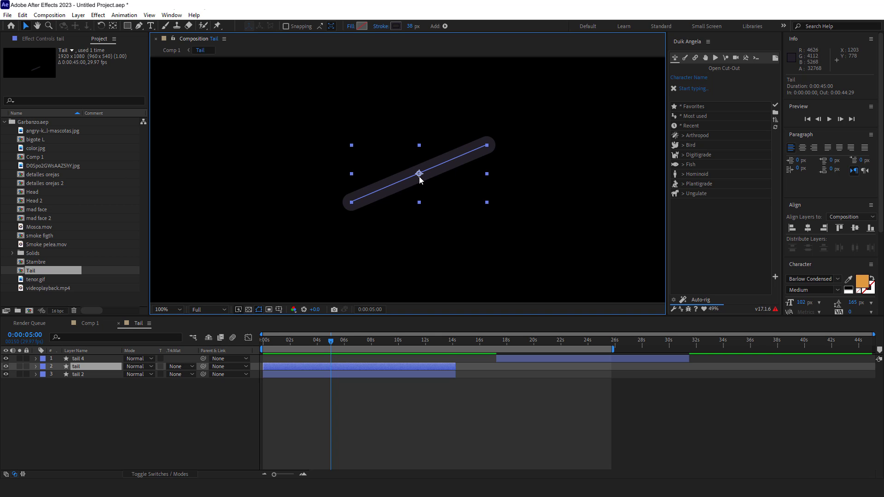
pyautogui.moveTo(419, 175); pyautogui.dragTo(460, 230)
pyautogui.hotkey('ctrl', 'z')
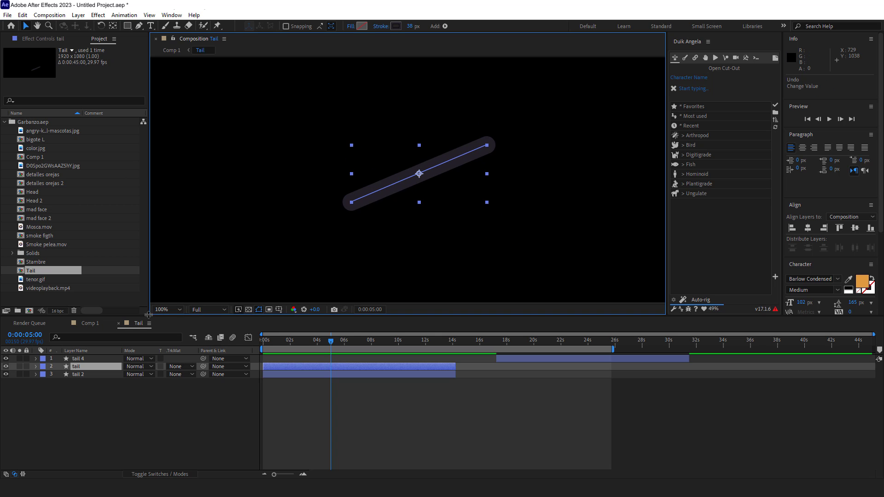
pyautogui.click(95, 321)
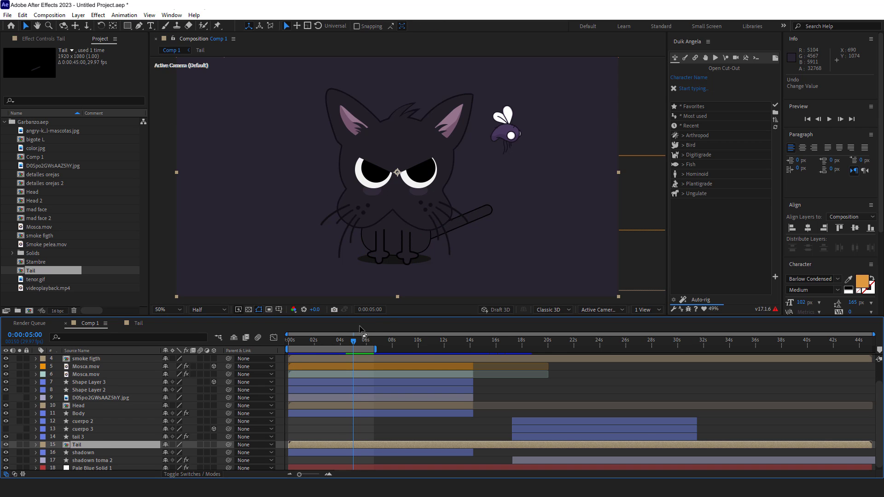
# Step: Zoom to the tail at Full resolution, move the Tail layer to 1244, 491, and pick the Puppet Position Pin Tool
pyautogui.moveTo(450, 209)
pyautogui.mouseDown()
pyautogui.moveTo(320, 187)
pyautogui.moveTo(367, 152)
pyautogui.mouseUp()
pyautogui.scroll(2, 343, 221)
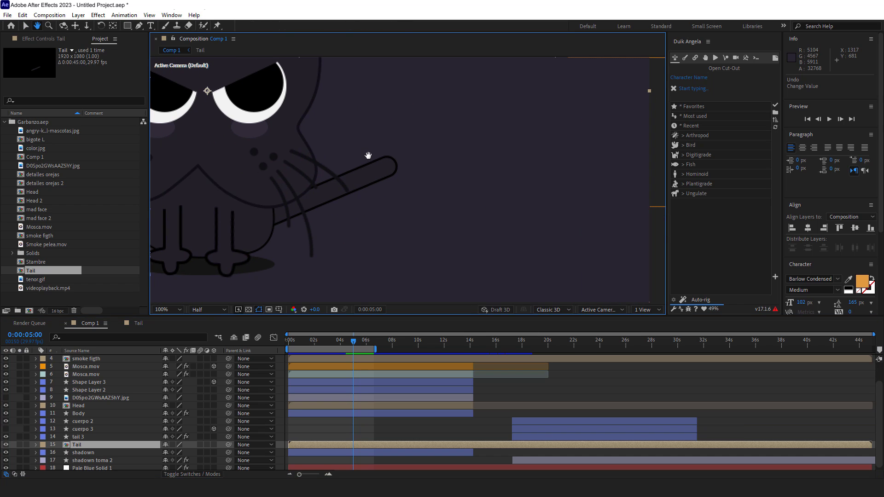
pyautogui.click(221, 309)
pyautogui.click(215, 330)
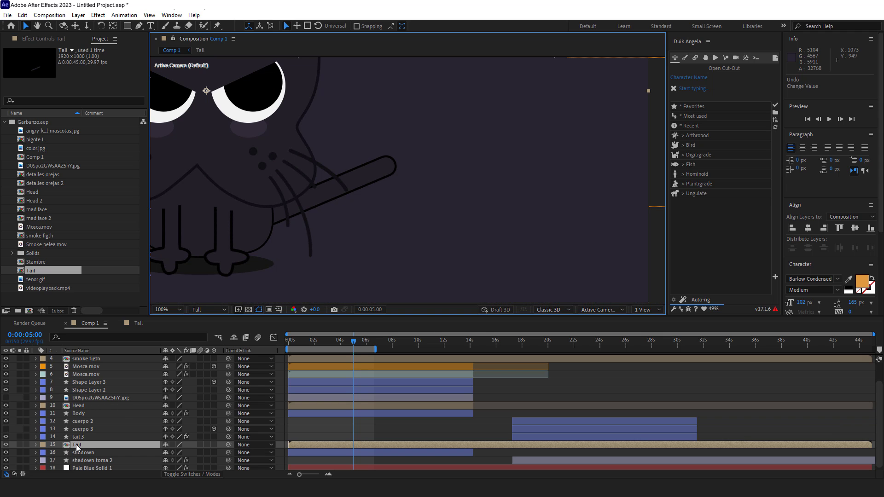
pyautogui.moveTo(357, 189); pyautogui.dragTo(459, 175)
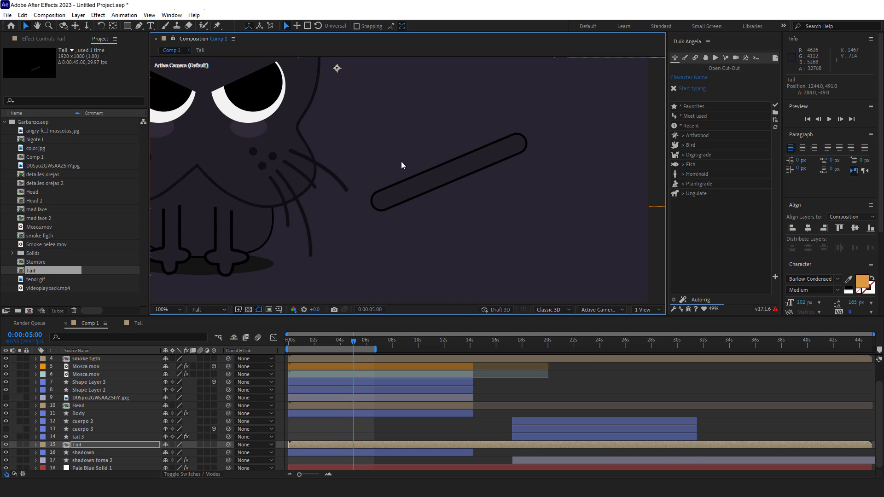
pyautogui.click(219, 27)
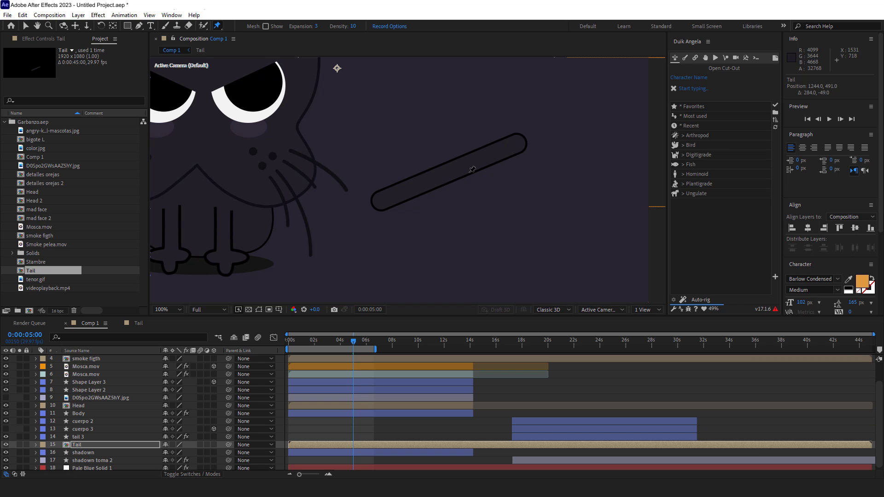
# Step: Place a row of thirteen puppet pins along the tail, from its base to its very tip
pyautogui.click(374, 203)
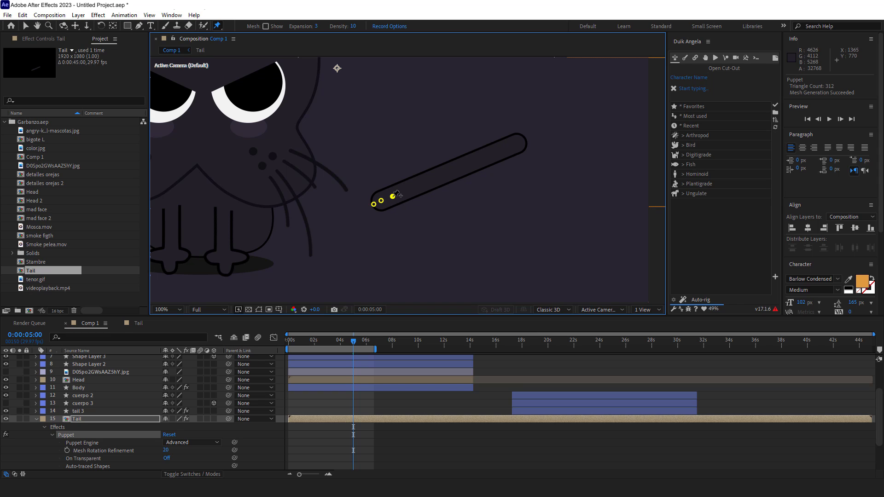
pyautogui.click(402, 192)
pyautogui.click(414, 186)
pyautogui.click(425, 182)
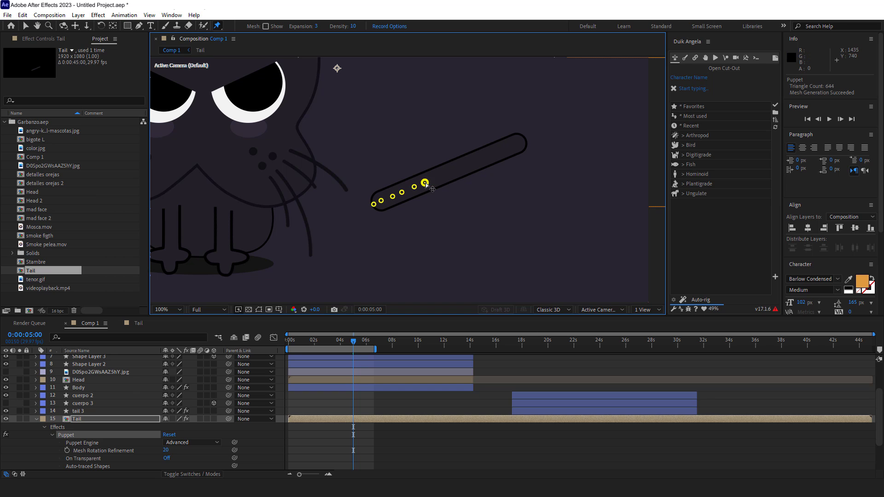
pyautogui.click(435, 178)
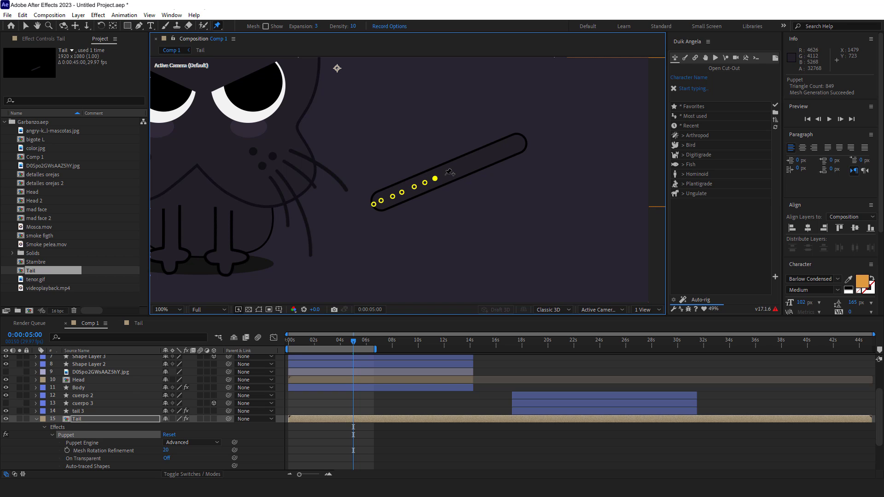
pyautogui.click(446, 174)
pyautogui.click(457, 170)
pyautogui.click(468, 165)
pyautogui.click(478, 161)
pyautogui.click(489, 156)
pyautogui.click(500, 150)
pyautogui.click(511, 147)
pyautogui.click(525, 139)
# Step: Stop placing pins, zoom the viewer out to 50% and deselect the tail
pyautogui.press('v')
pyautogui.press(',')
pyautogui.press(',')
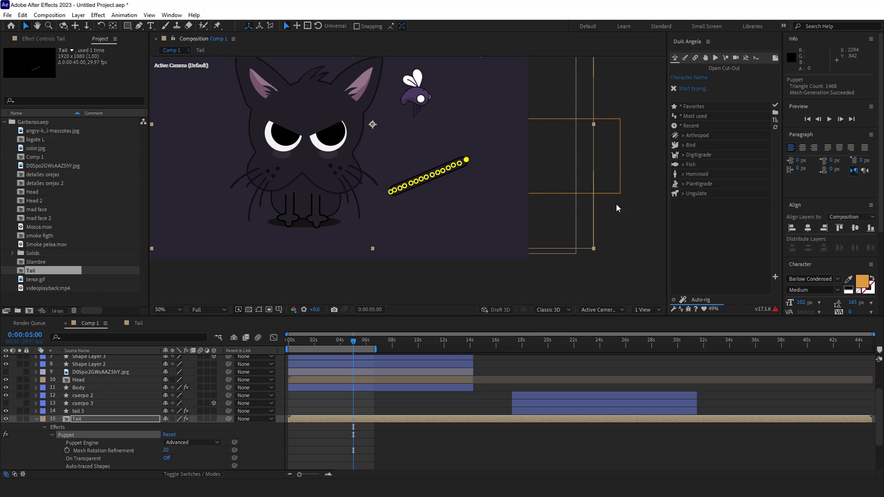
pyautogui.click(627, 211)
# Step: Select Mesh 1 under the Tail layer's Puppet effect so its pins show in the viewer
pyautogui.click(64, 427)
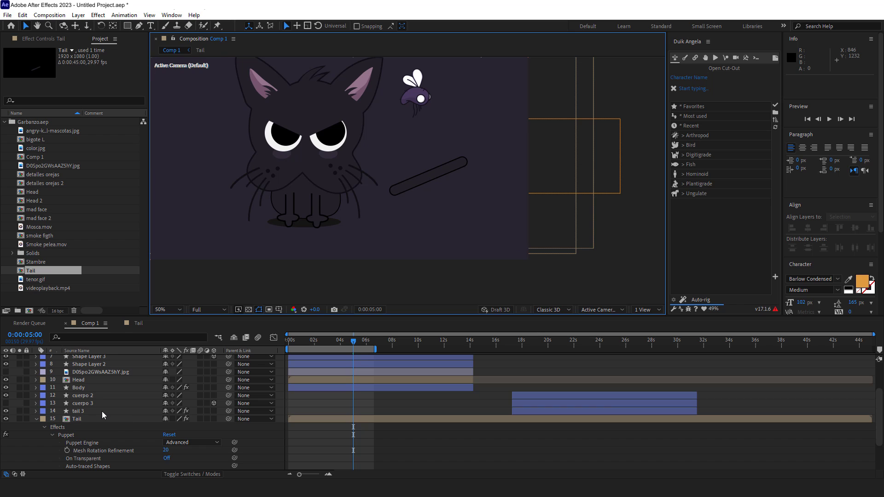
pyautogui.scroll(-3, 101, 411)
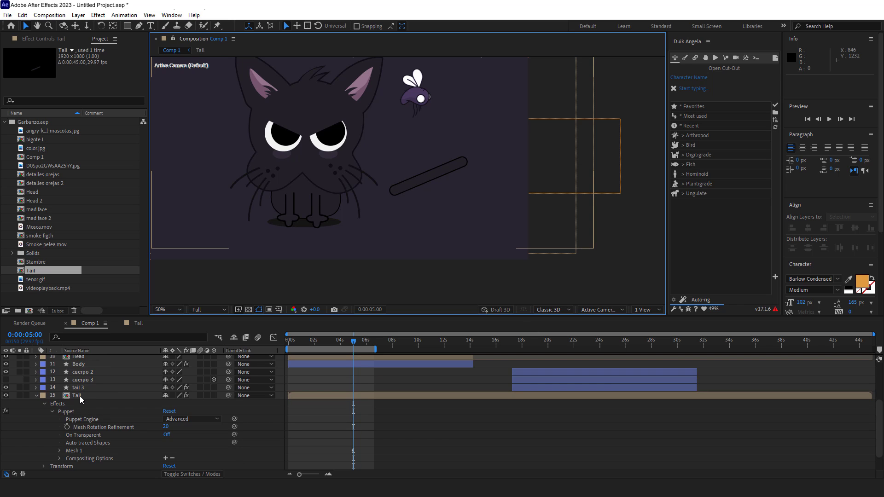
pyautogui.click(74, 451)
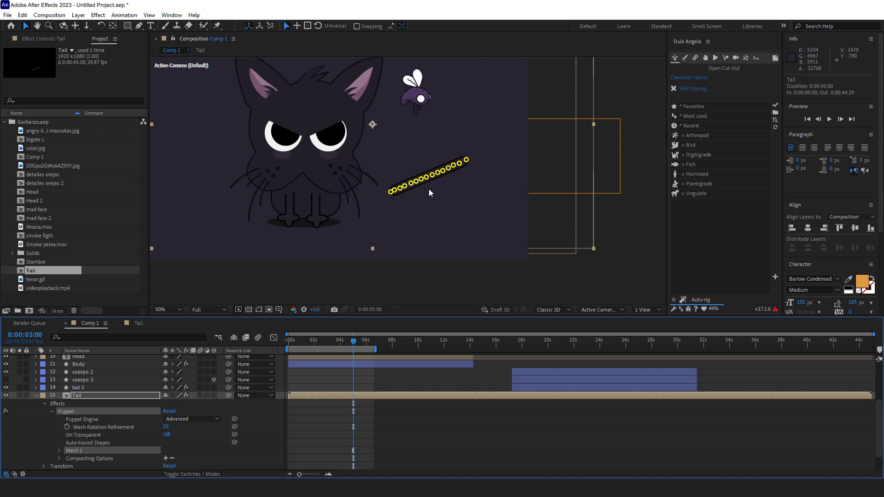
pyautogui.scroll(2, 430, 189)
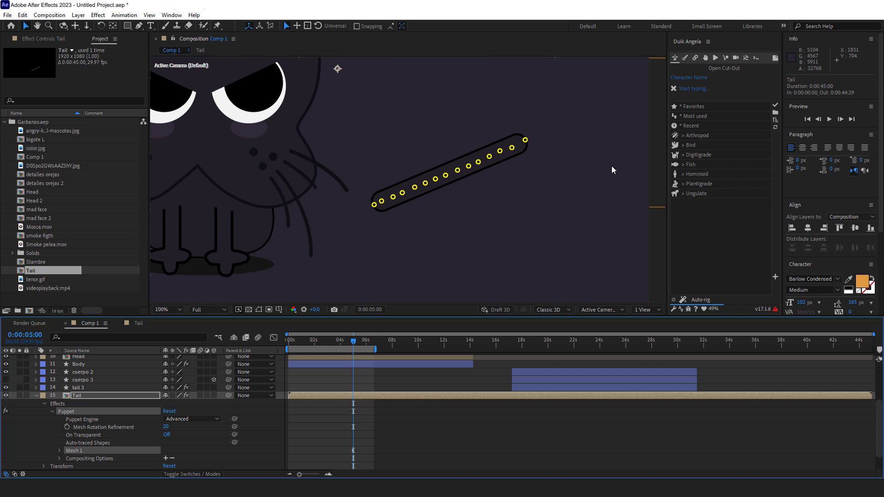
# Step: Run Duik's Add Pins from Links and constraints, ignoring the hide-layer-controls alert
pyautogui.click(696, 58)
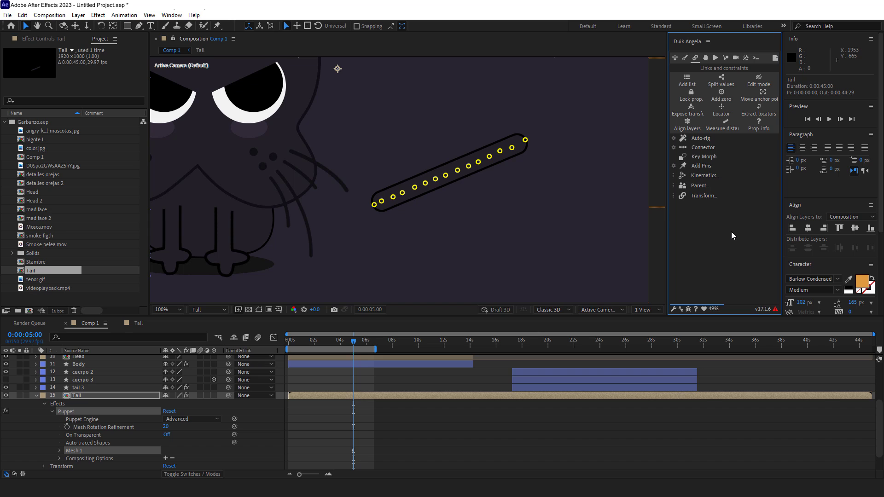
pyautogui.click(715, 179)
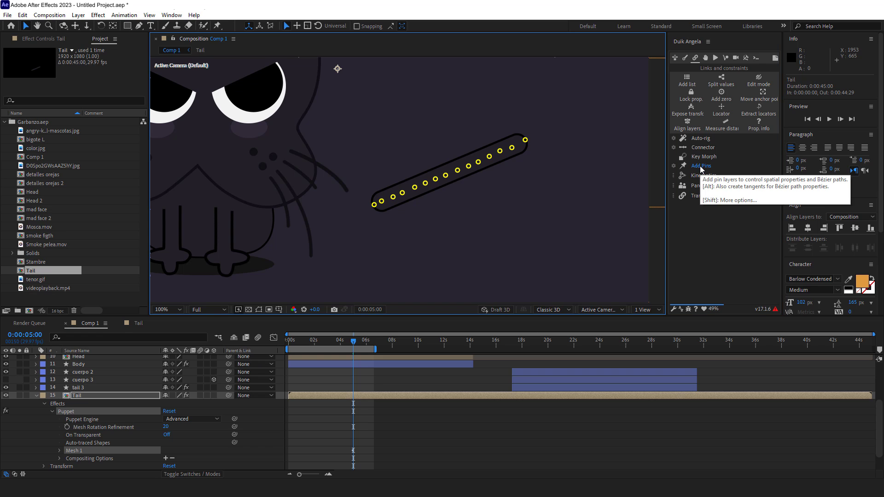
pyautogui.click(701, 167)
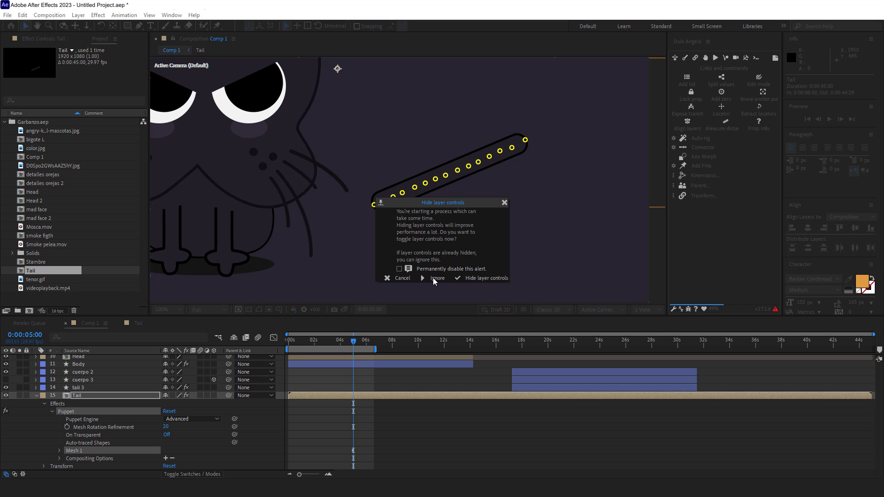
pyautogui.click(435, 278)
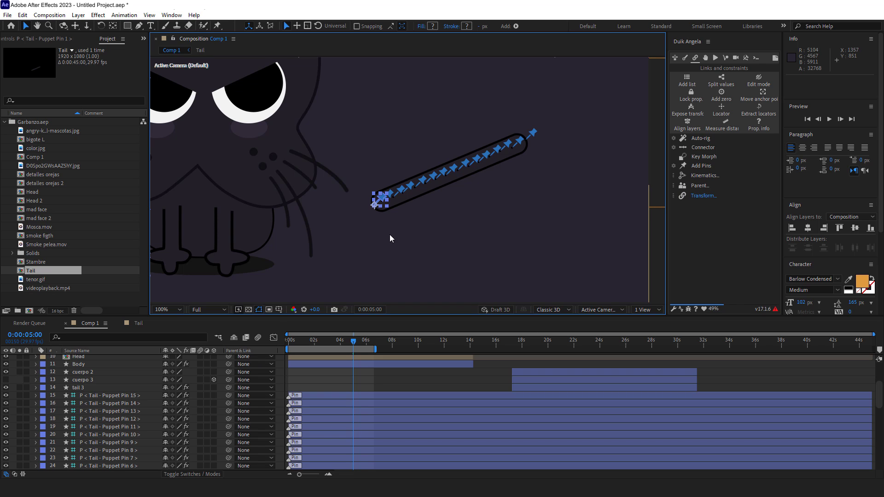
# Step: Check which pins the layers drive, trial-select them down to Puppet Pin 1, then clear the selection
pyautogui.scroll(-3, 90, 414)
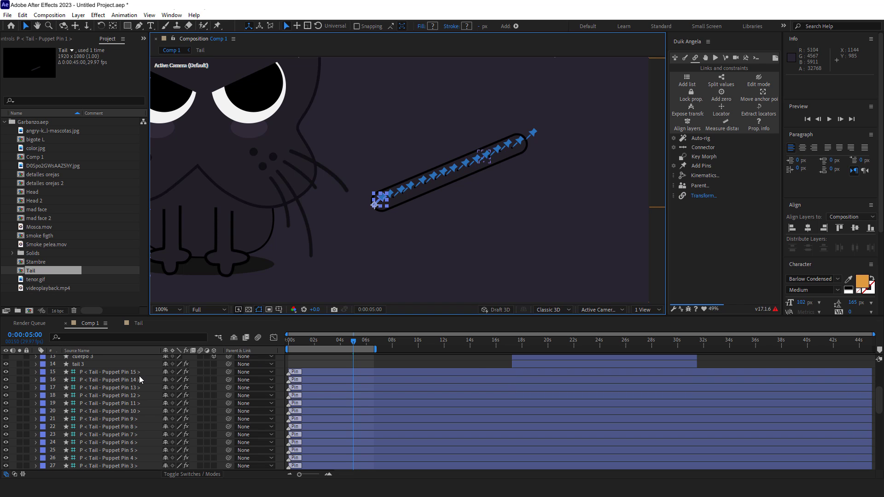
pyautogui.click(125, 436)
pyautogui.scroll(3, 125, 436)
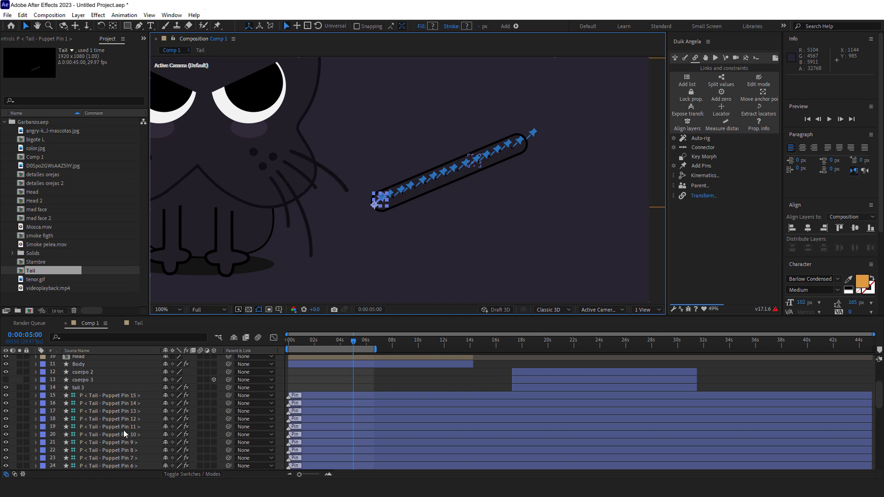
pyautogui.click(132, 399)
pyautogui.click(134, 410)
pyautogui.scroll(-3, 119, 414)
pyautogui.scroll(-3, 119, 414)
pyautogui.click(102, 463)
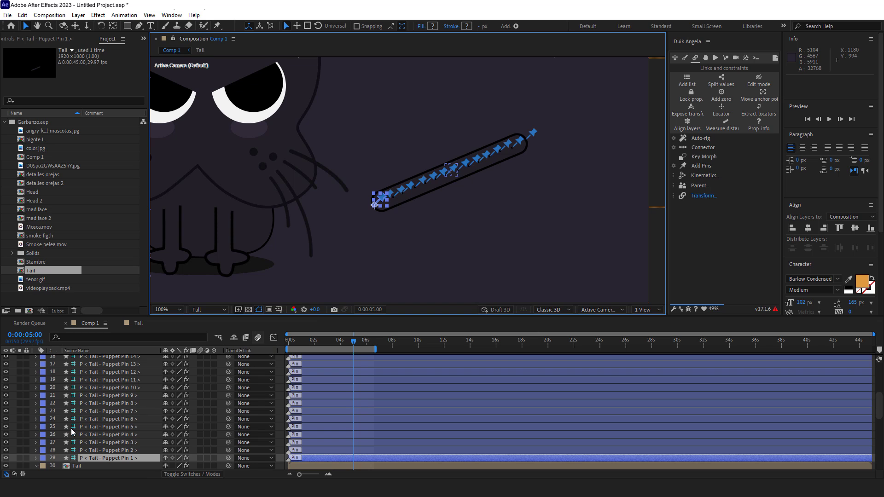
pyautogui.press(',')
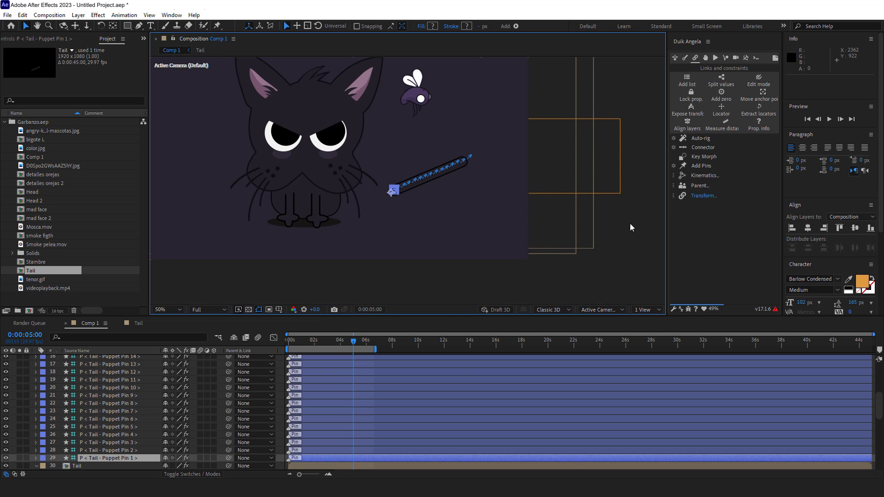
pyautogui.click(631, 227)
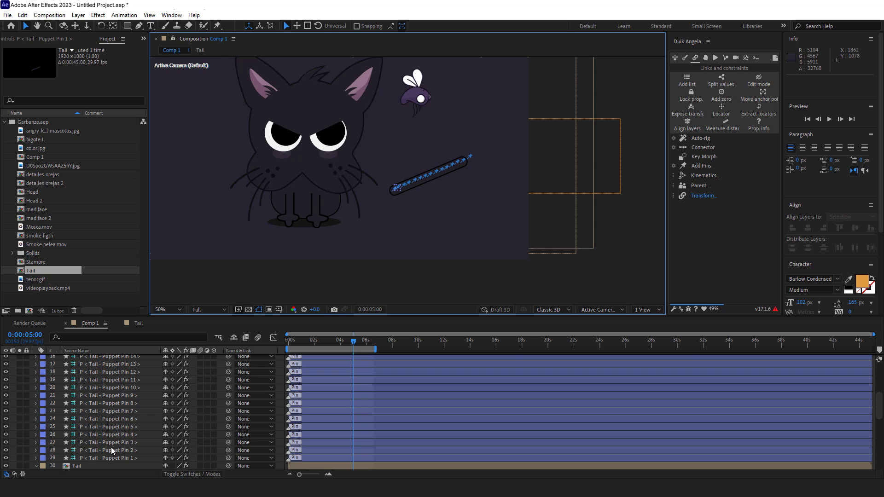
# Step: Select the Puppet Pin 15 through Puppet Pin 1 layers as one range
pyautogui.scroll(1, 113, 451)
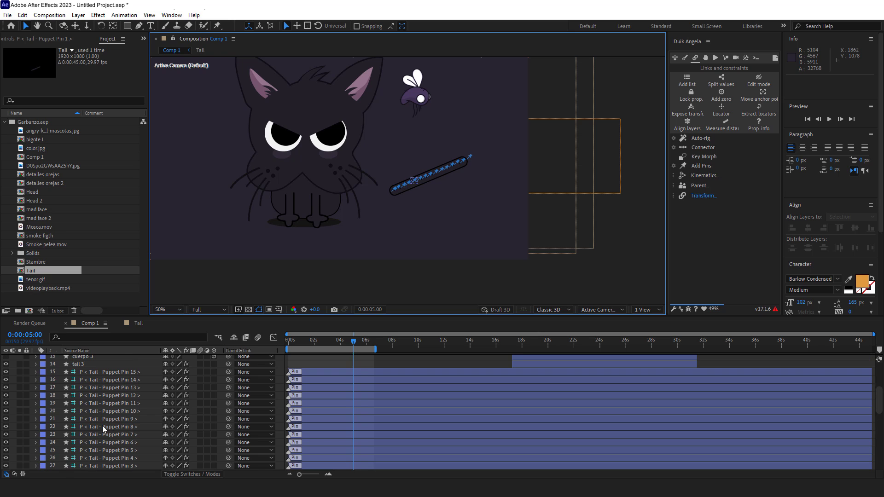
pyautogui.click(119, 372)
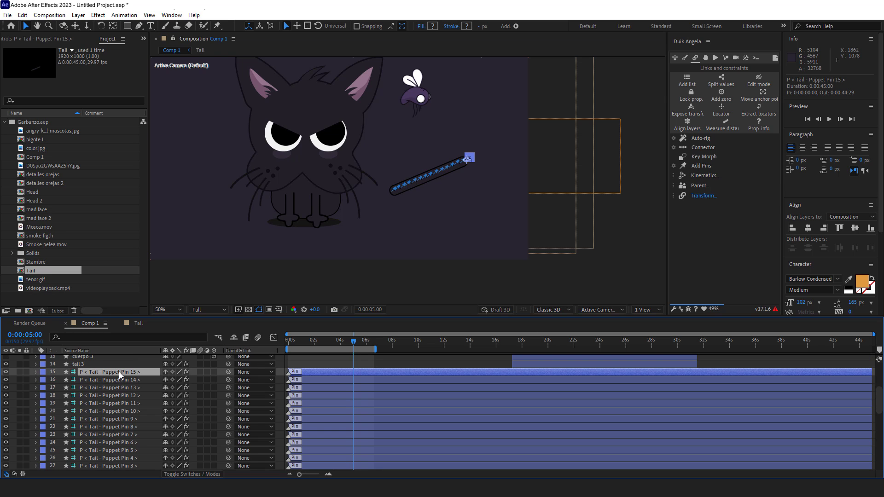
pyautogui.scroll(-1, 112, 378)
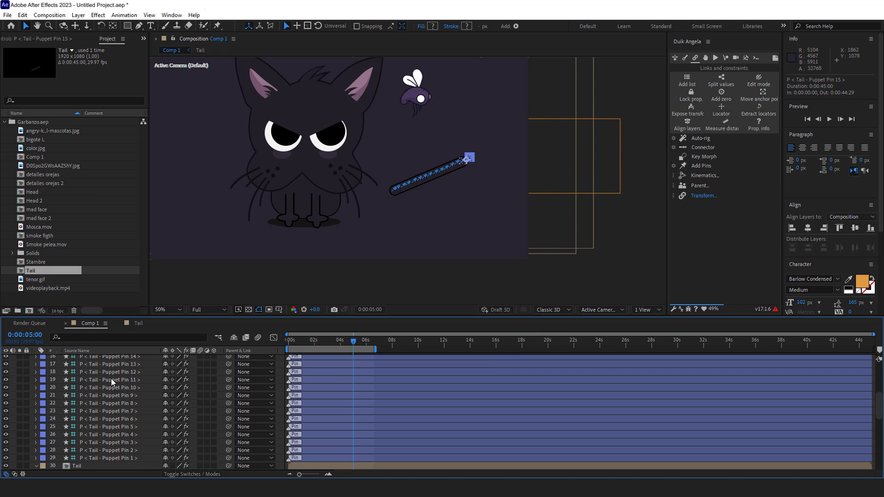
pyautogui.scroll(-1, 110, 380)
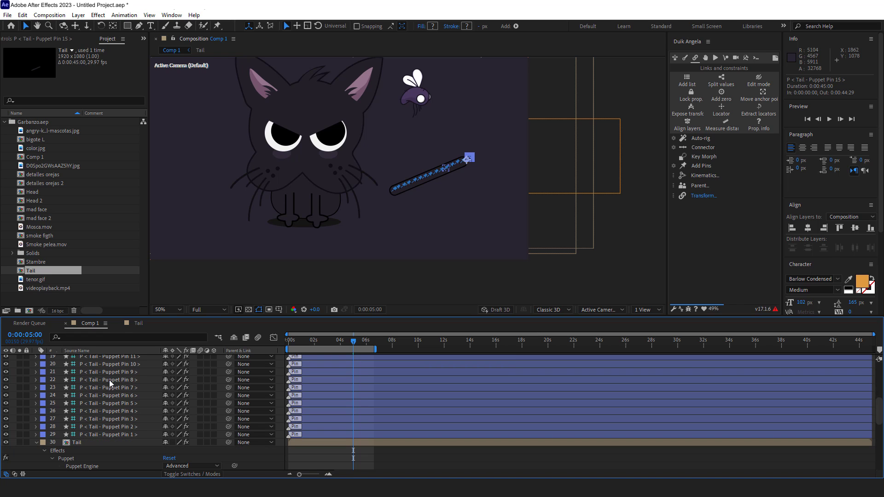
pyautogui.keyDown('shift'); pyautogui.click(104, 433); pyautogui.keyUp('shift')
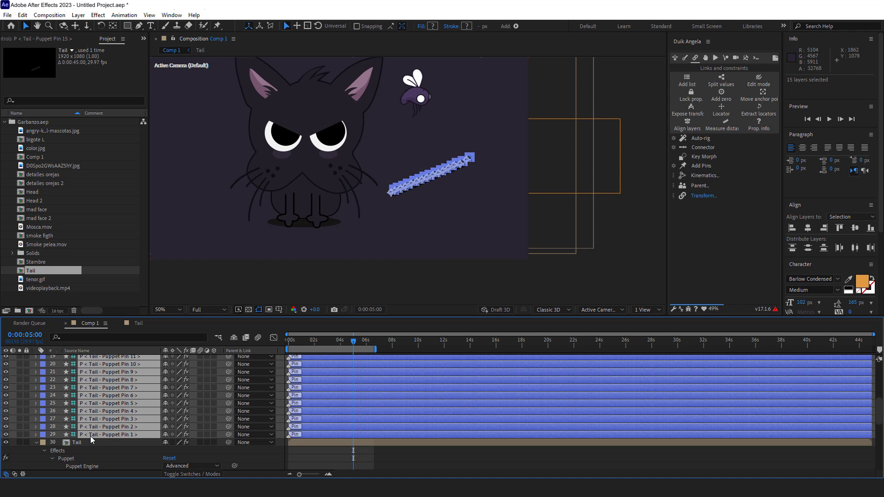
# Step: Rig the selected tail pin layers with Duik's FK kinematics
pyautogui.scroll(2, 398, 193)
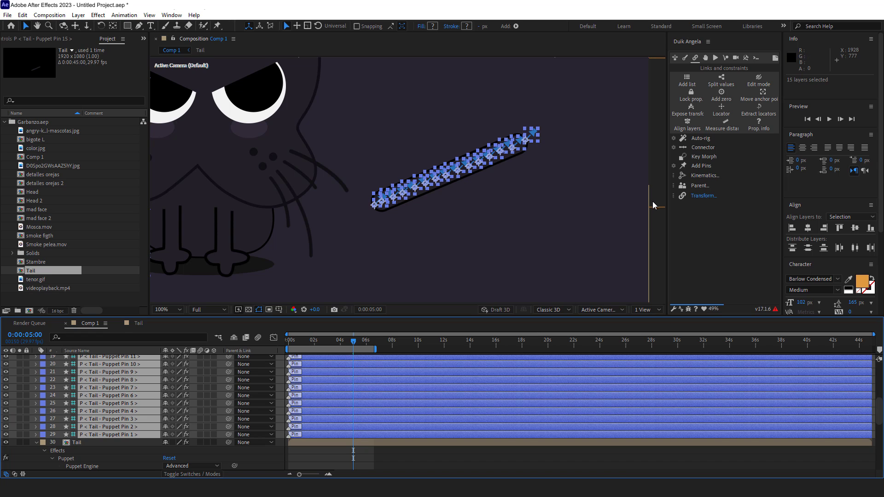
pyautogui.click(713, 178)
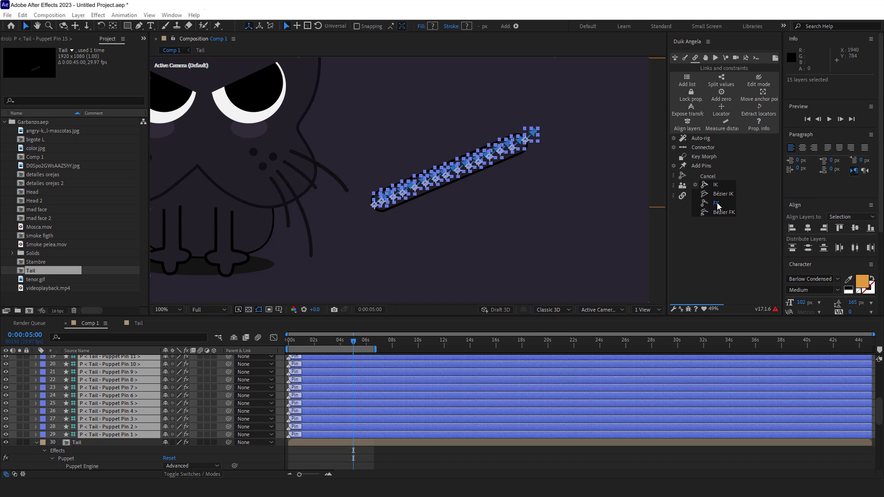
pyautogui.click(721, 203)
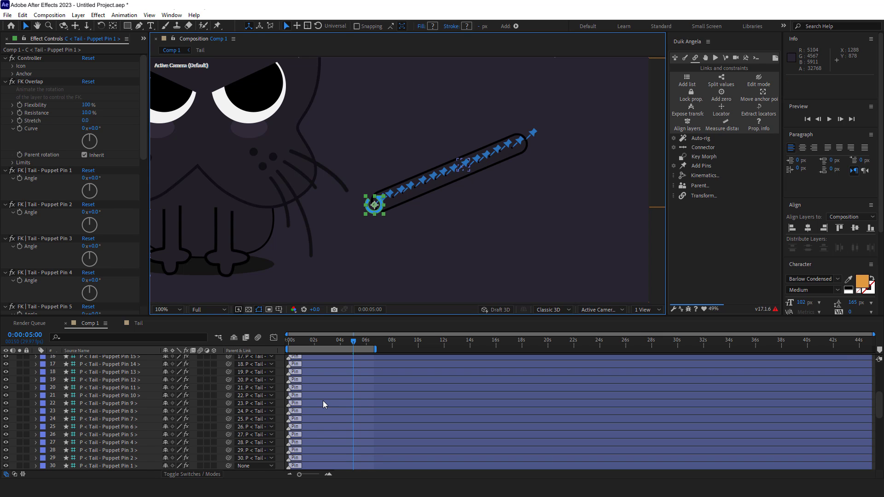
# Step: Scrub the FK controller's Icon Size from 100% to 210% in Effect Controls
pyautogui.scroll(2, 323, 401)
pyautogui.scroll(3, 323, 402)
pyautogui.scroll(2, 323, 404)
pyautogui.scroll(1, 323, 404)
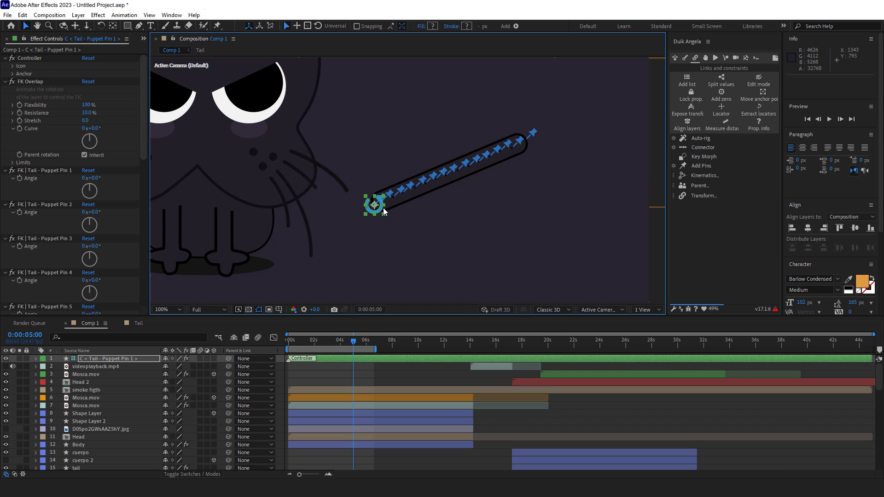
pyautogui.click(12, 66)
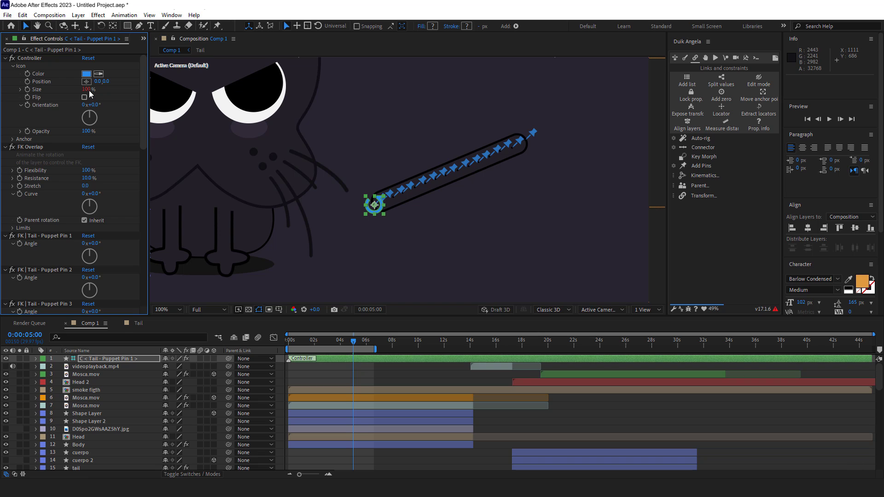
pyautogui.moveTo(86, 90); pyautogui.dragTo(93, 91)
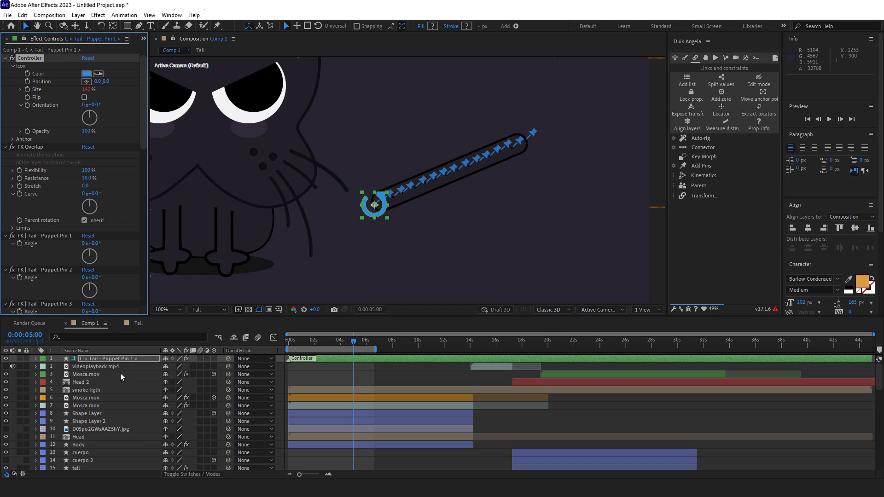
pyautogui.click(89, 359)
# Step: Keyframe the controller's Rotation at 0° at 0s and 50° at 1s
pyautogui.press('r')
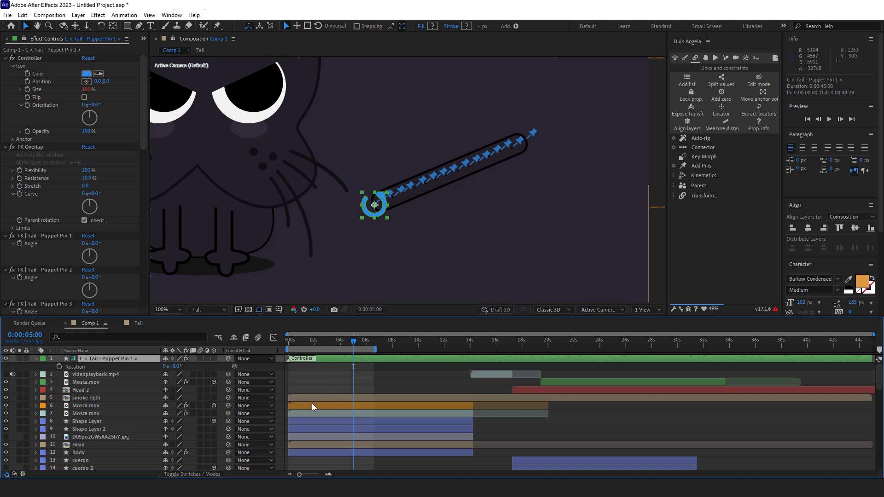
pyautogui.scroll(2, 311, 363)
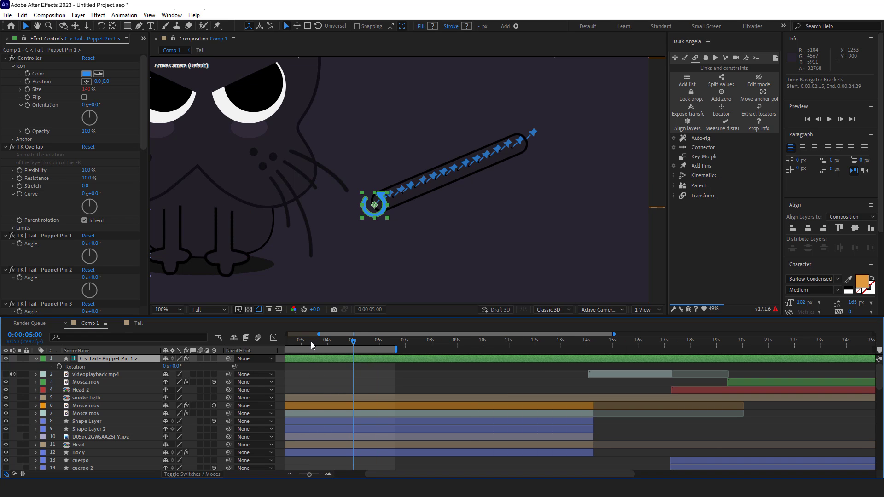
pyautogui.press('Home')
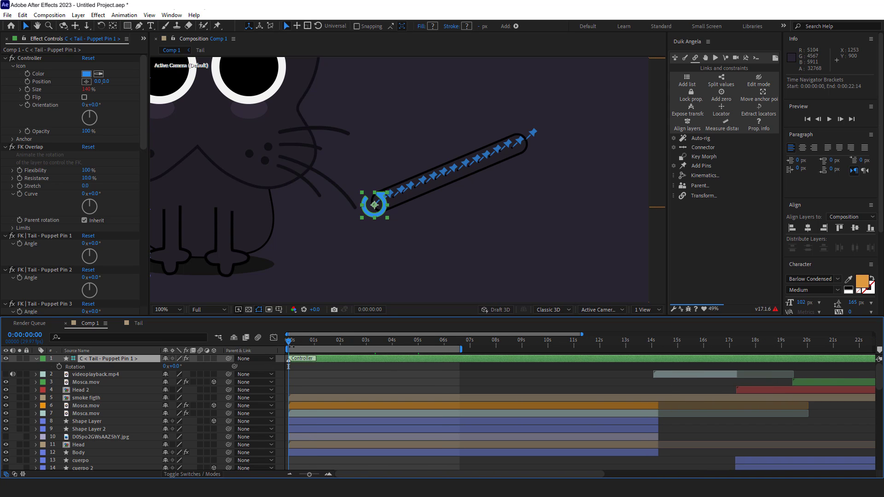
pyautogui.click(59, 367)
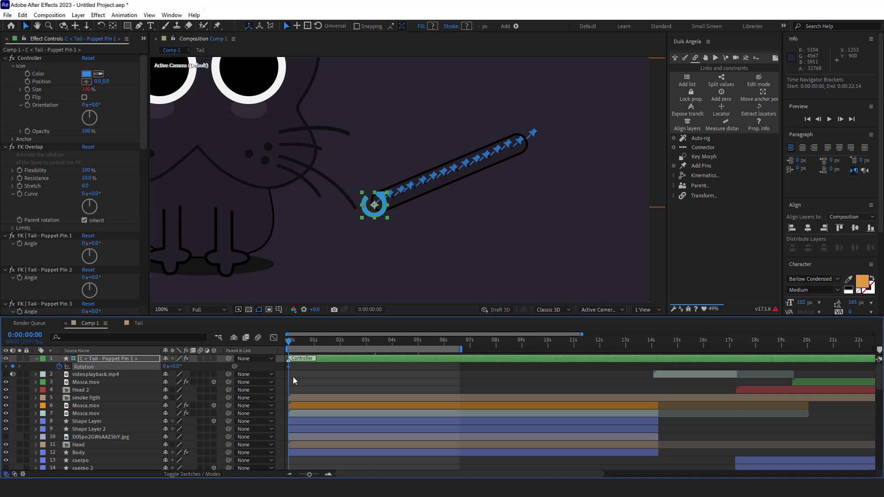
pyautogui.press('pagedown')
pyautogui.moveTo(302, 348); pyautogui.dragTo(315, 351)
pyautogui.click(177, 367)
pyautogui.write('50')
pyautogui.click(206, 364)
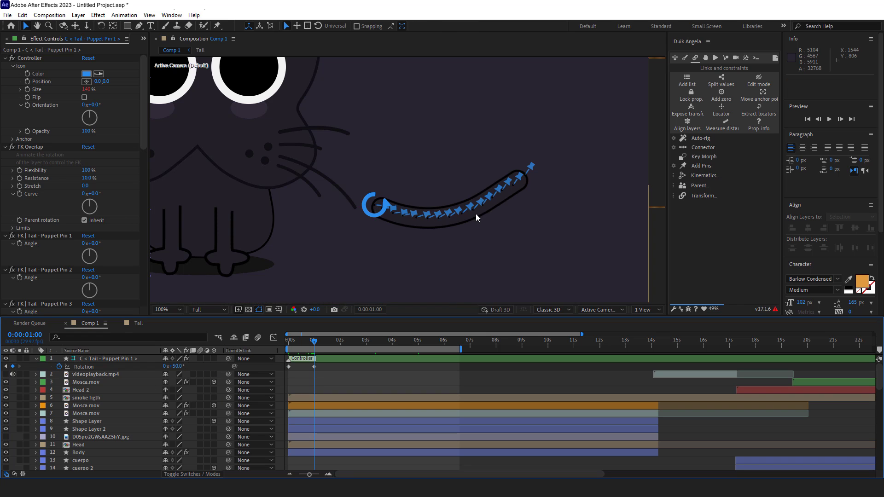
# Step: Copy the 0s rotation keyframe to 2s and preview the swing from the start
pyautogui.moveTo(314, 341); pyautogui.dragTo(340, 346)
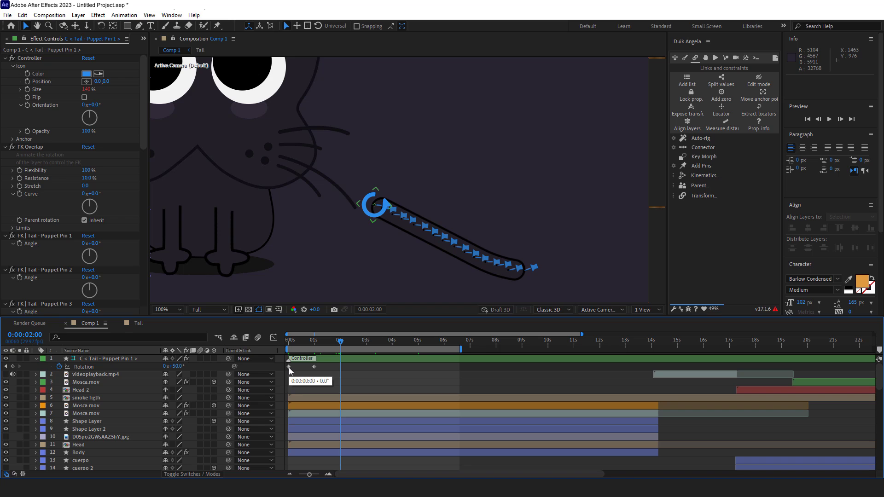
pyautogui.click(289, 367)
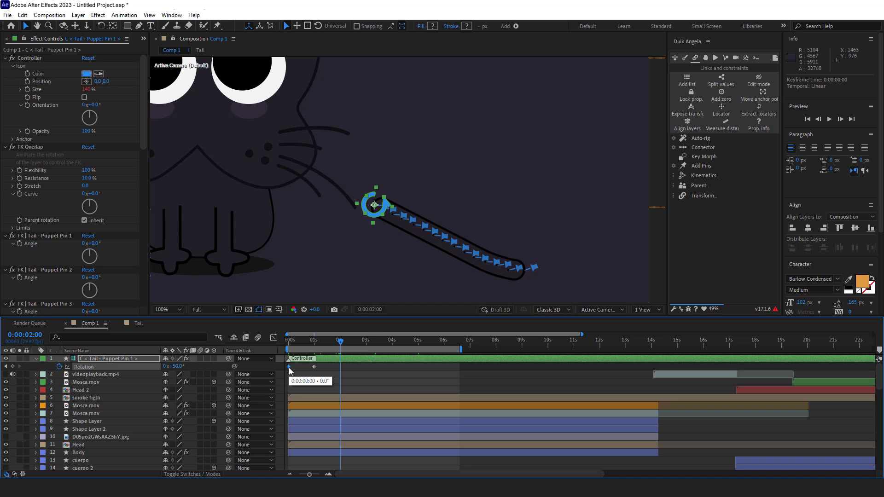
pyautogui.hotkey('ctrl', 'c')
pyautogui.hotkey('ctrl', 'v')
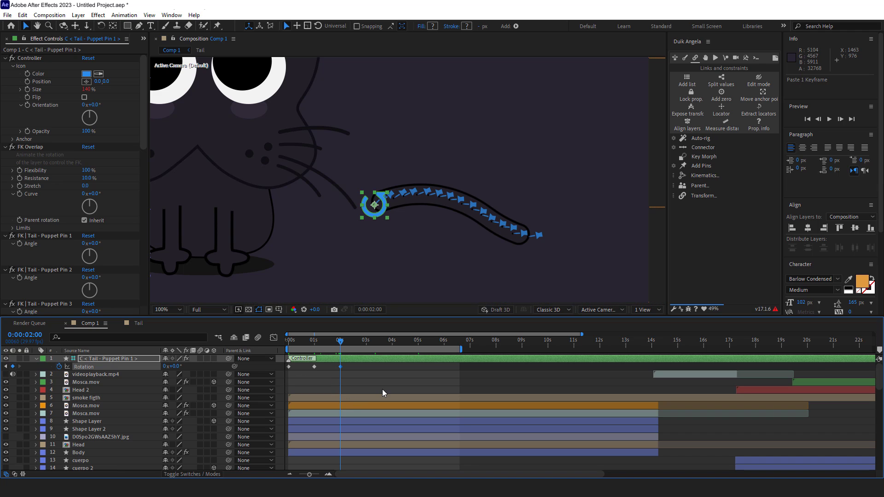
pyautogui.click(290, 342)
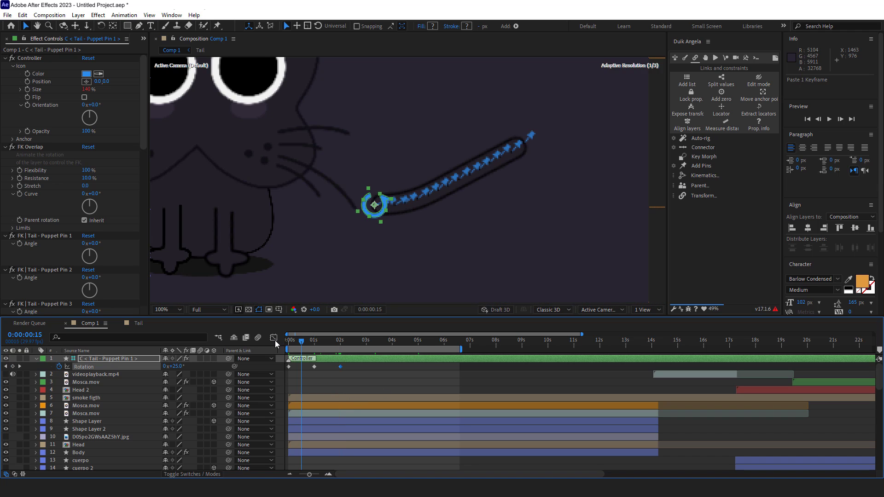
pyautogui.press('space')
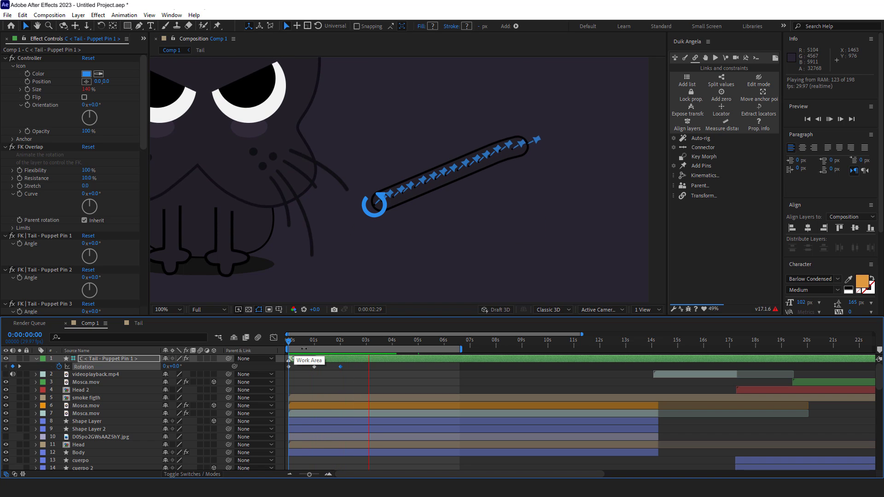
# Step: Stop the preview and add an expression to the tail controller's Rotation property
pyautogui.press('space')
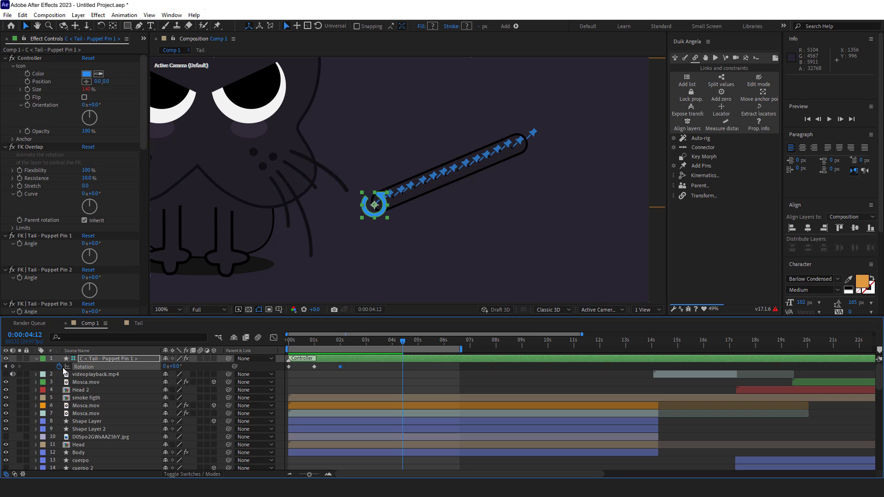
pyautogui.keyDown('alt'); pyautogui.click(60, 369); pyautogui.keyUp('alt')
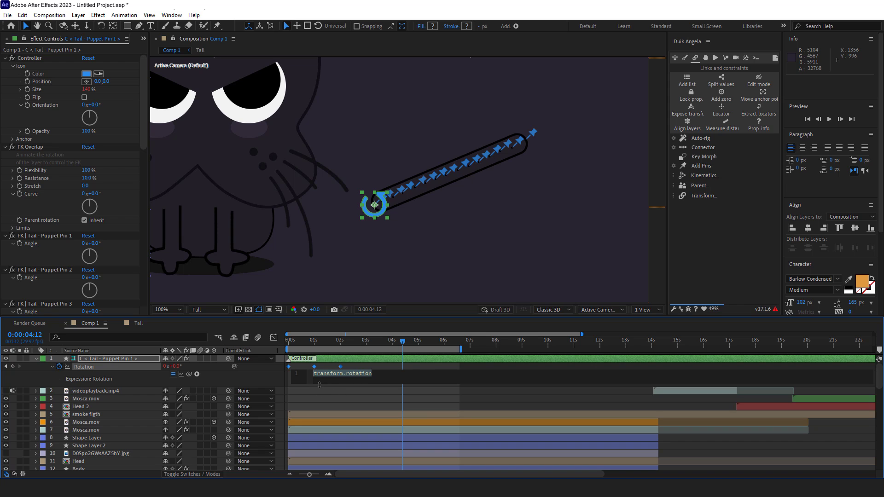
# Step: Apply a loopOut(type = "cycle") expression to the Rotation and play the looping sway
pyautogui.click(197, 375)
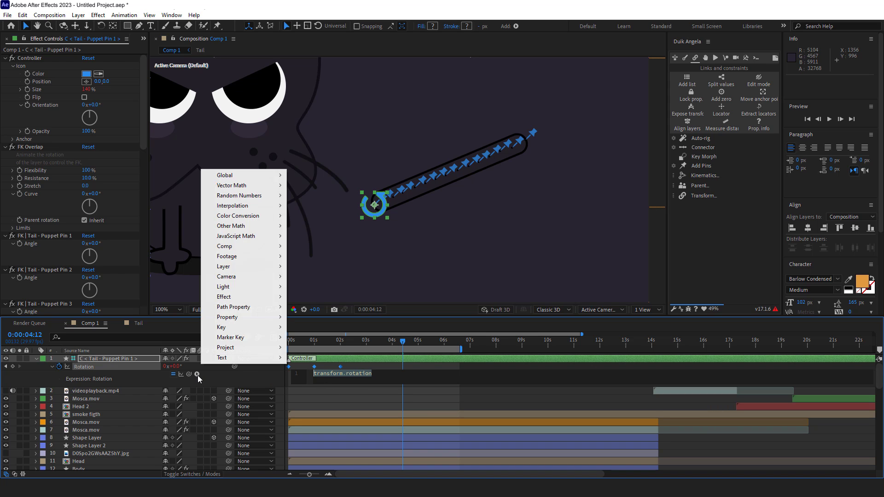
pyautogui.moveTo(254, 321)
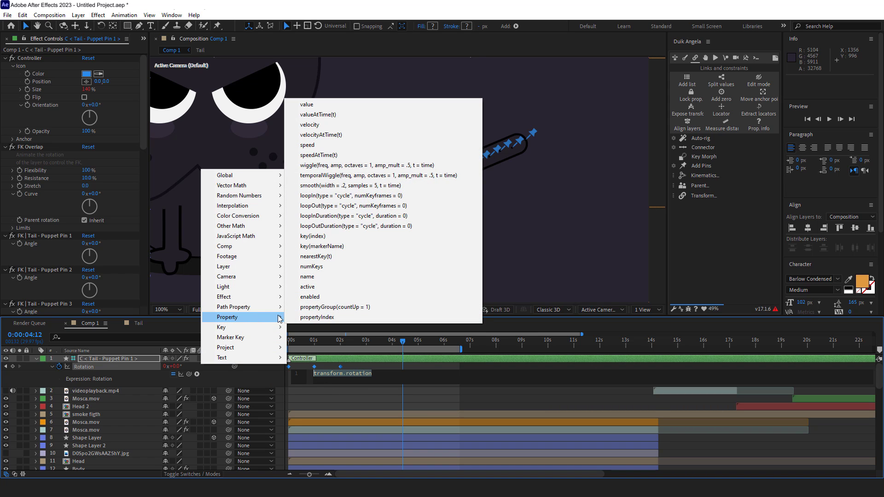
pyautogui.click(345, 205)
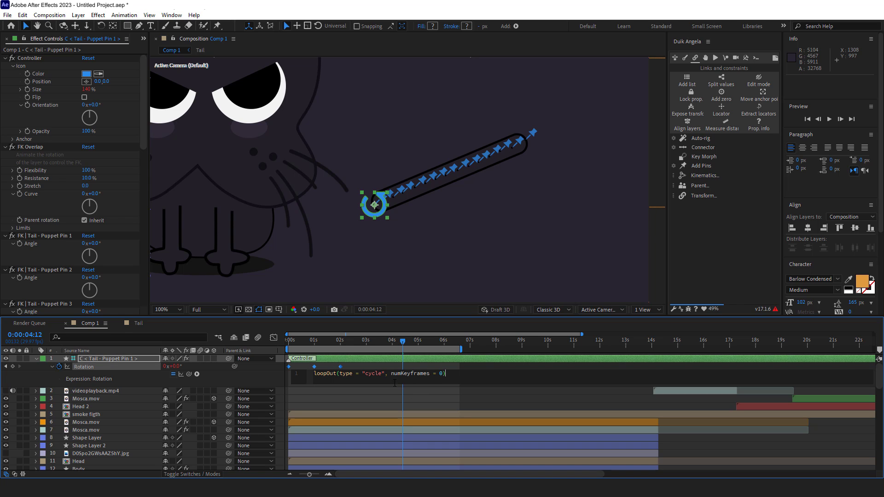
pyautogui.click(302, 353)
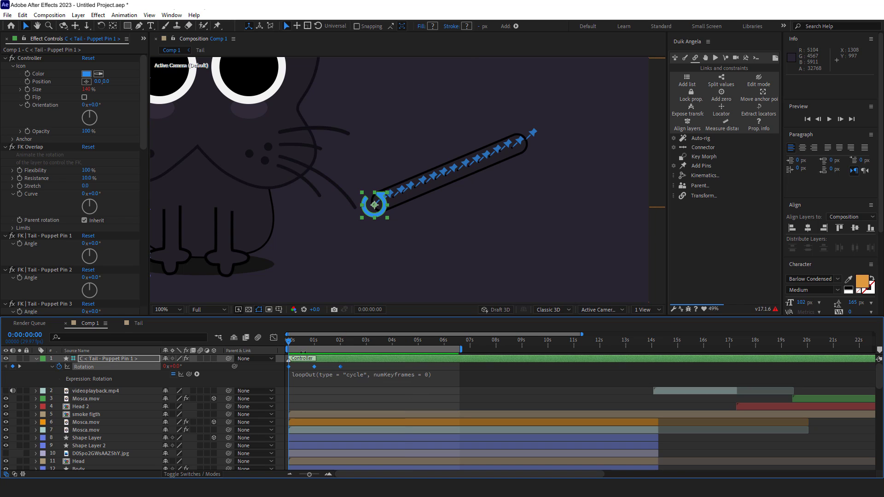
pyautogui.press('space')
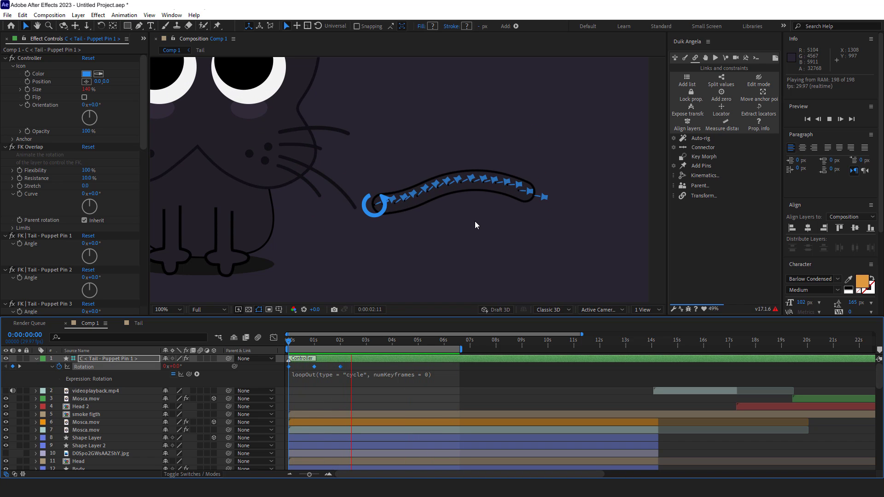
# Step: Set FK Overlap Flexibility to 110% and preview the tail sway again from frame 0
pyautogui.press('space')
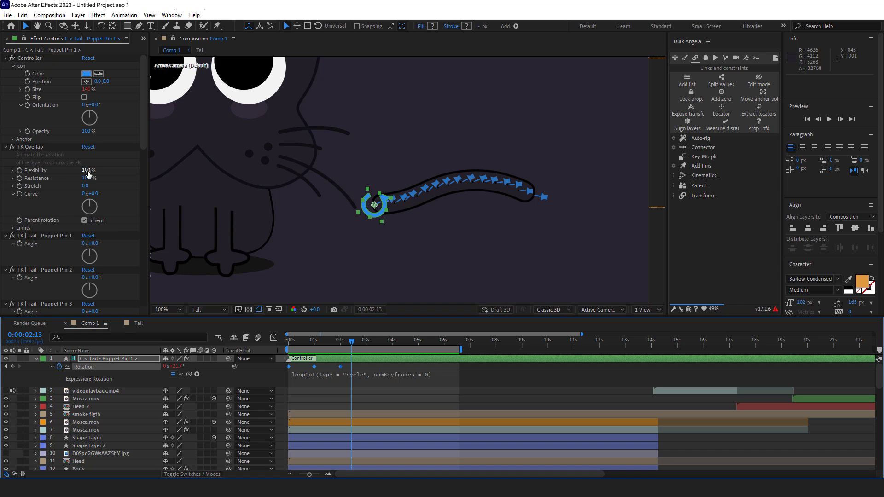
pyautogui.click(88, 171)
pyautogui.write('110')
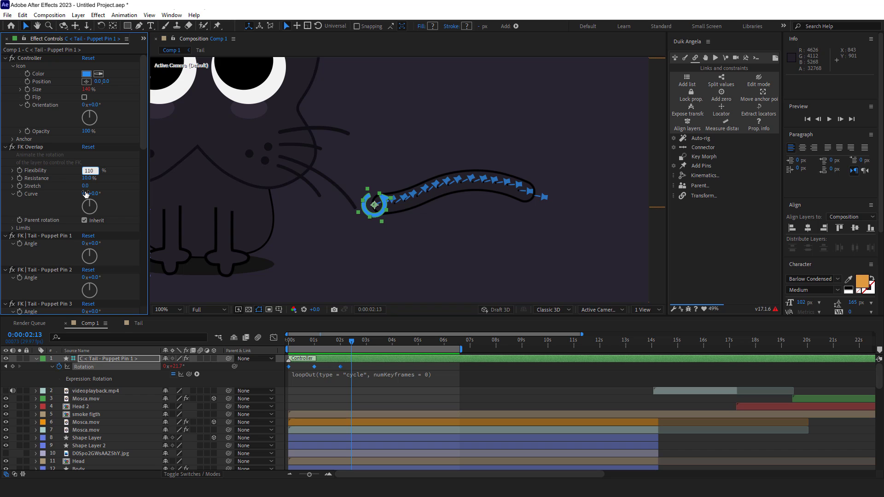
pyautogui.click(112, 183)
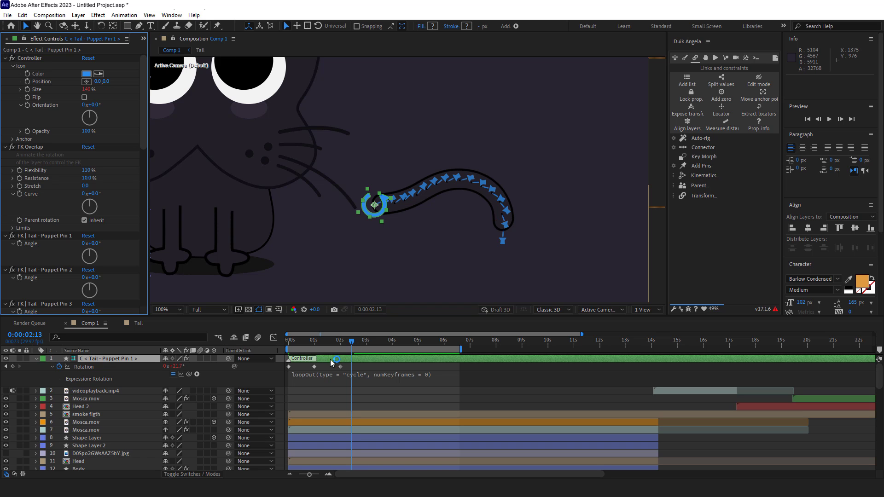
pyautogui.press('Home')
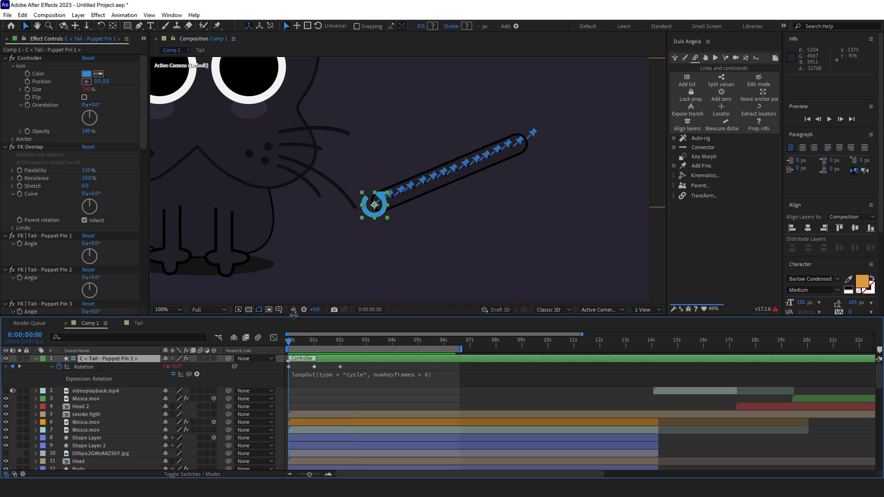
pyautogui.press('space')
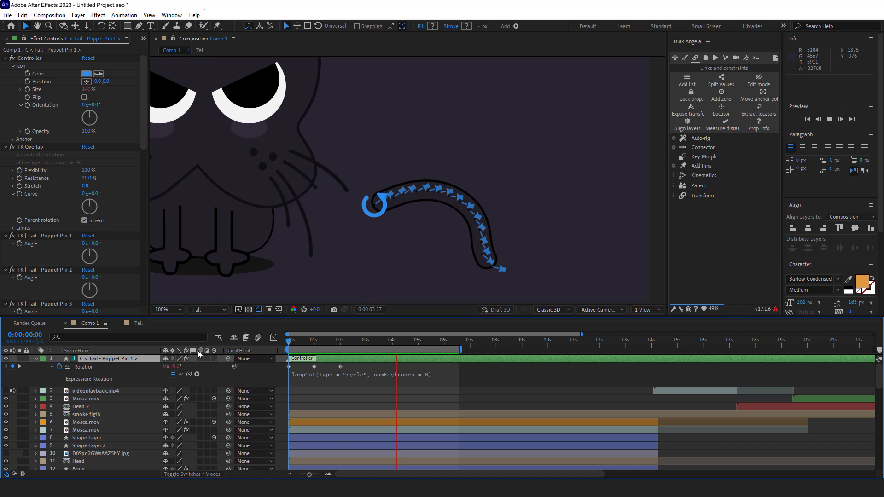
# Step: Select layer 30 'P < Tail - Puppet Pin 1 >' and drag the tail's base pin slightly left toward the body
pyautogui.scroll(-2, 111, 423)
pyautogui.scroll(-2, 109, 422)
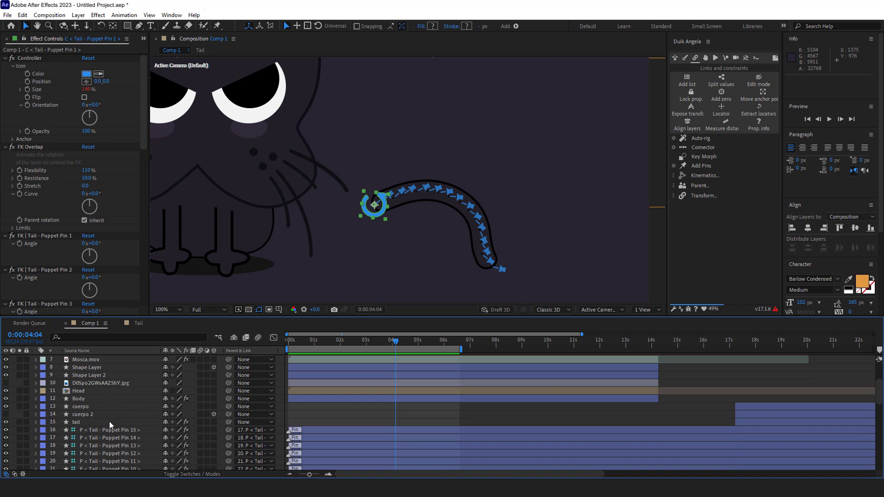
pyautogui.scroll(-2, 109, 422)
pyautogui.scroll(-2, 109, 421)
pyautogui.scroll(-3, 109, 421)
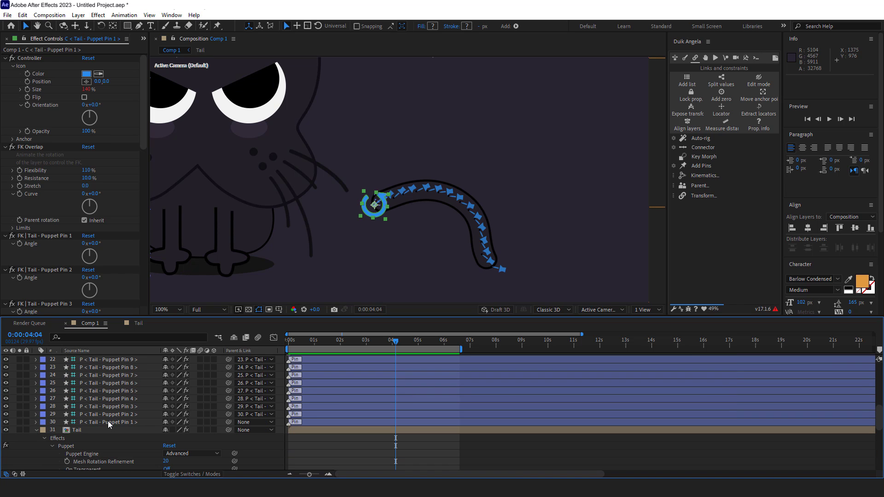
pyautogui.click(98, 423)
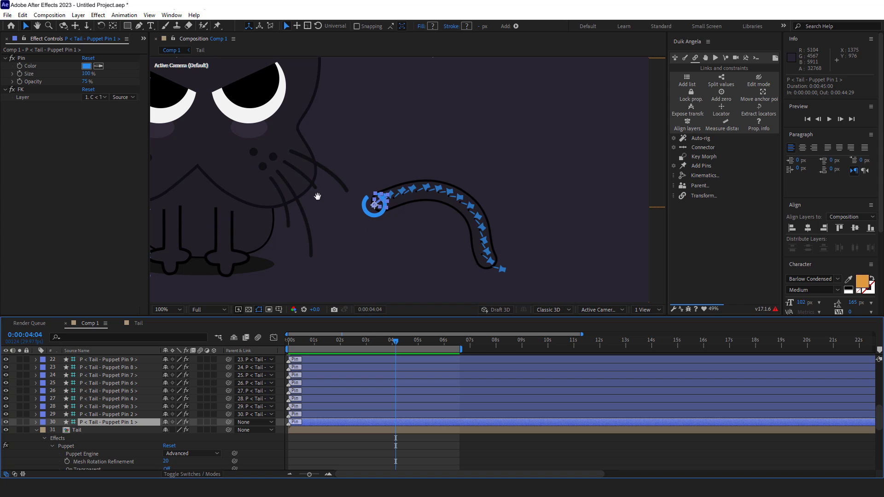
pyautogui.moveTo(317, 196); pyautogui.dragTo(396, 194)
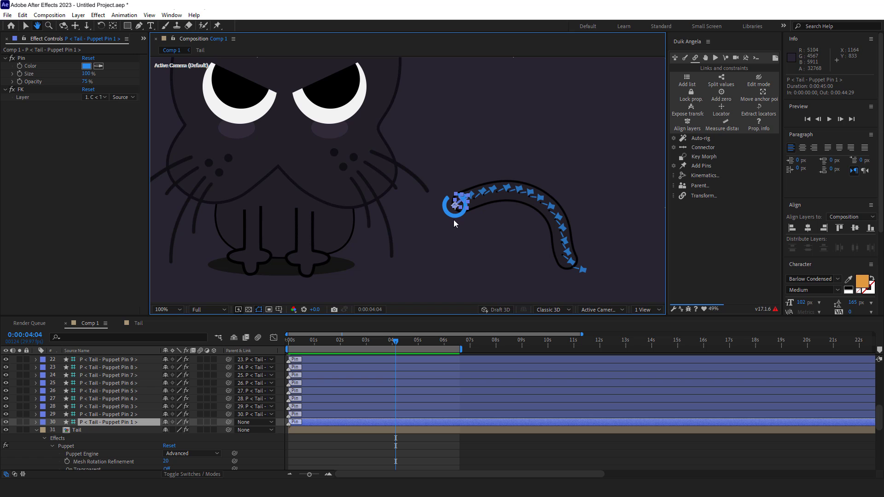
pyautogui.press('v')
pyautogui.moveTo(454, 205); pyautogui.dragTo(392, 221)
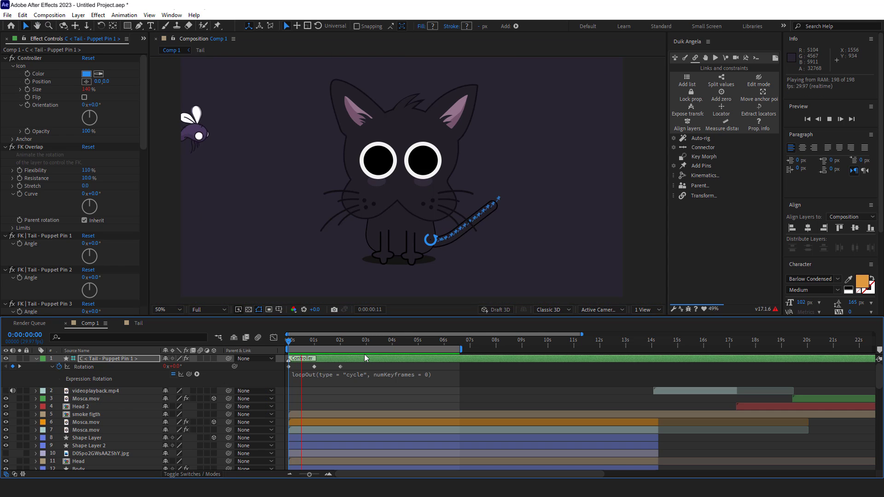